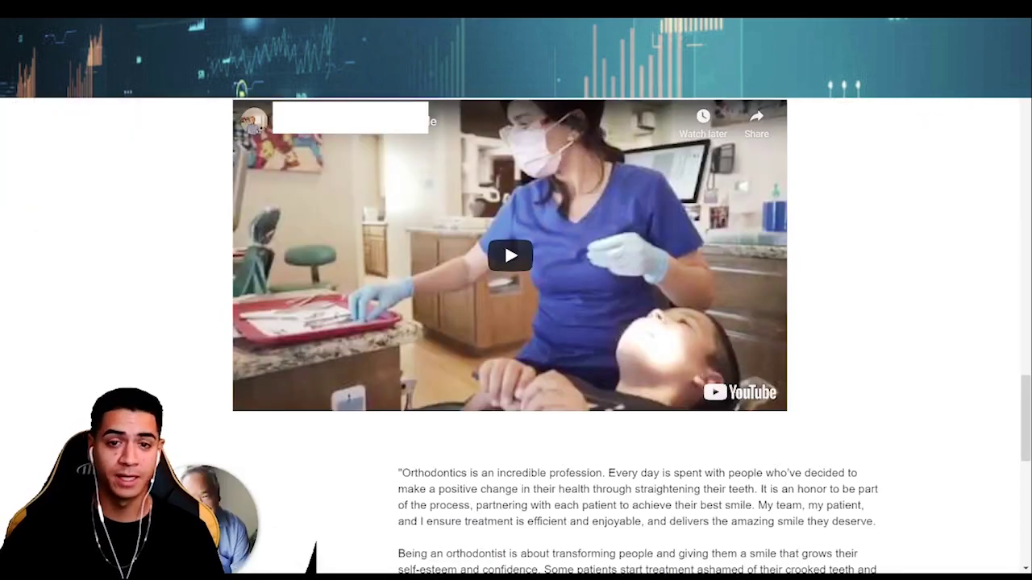
scroll(232, 300, "down", 4)
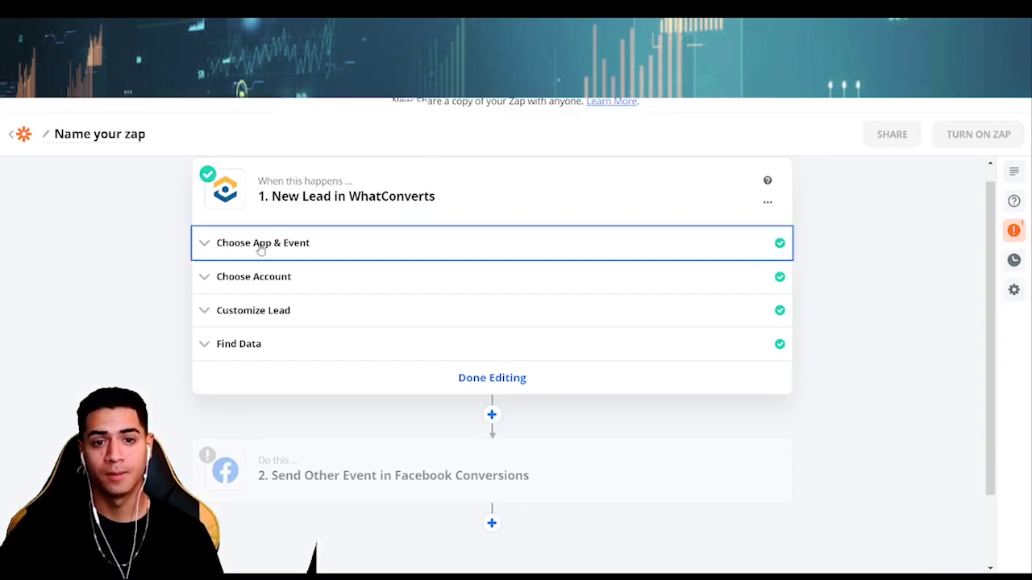
Review the app, trigger event and connected account of the WhatConverts New Lead trigger
left_click(259, 245)
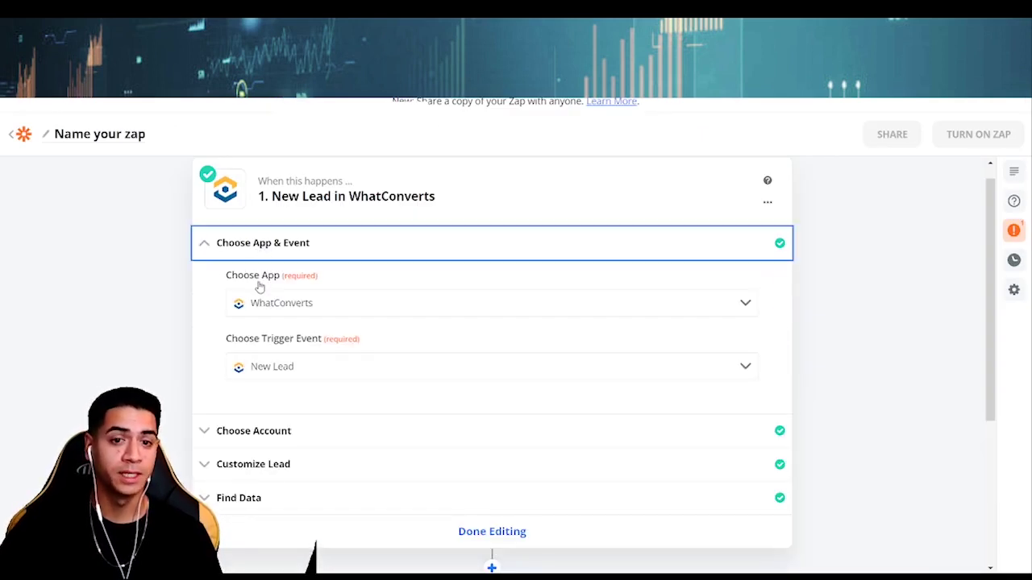
scroll(182, 333, "down", 1)
left_click(224, 365)
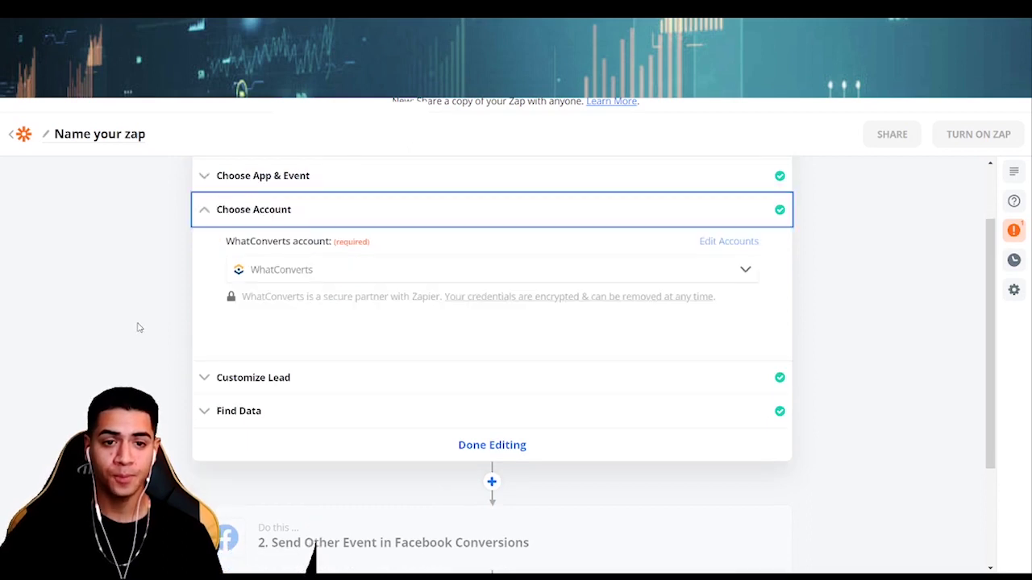
Review the trigger's lead customization, checking the Yes/No setting of each lead type and the selected profile
left_click(245, 388)
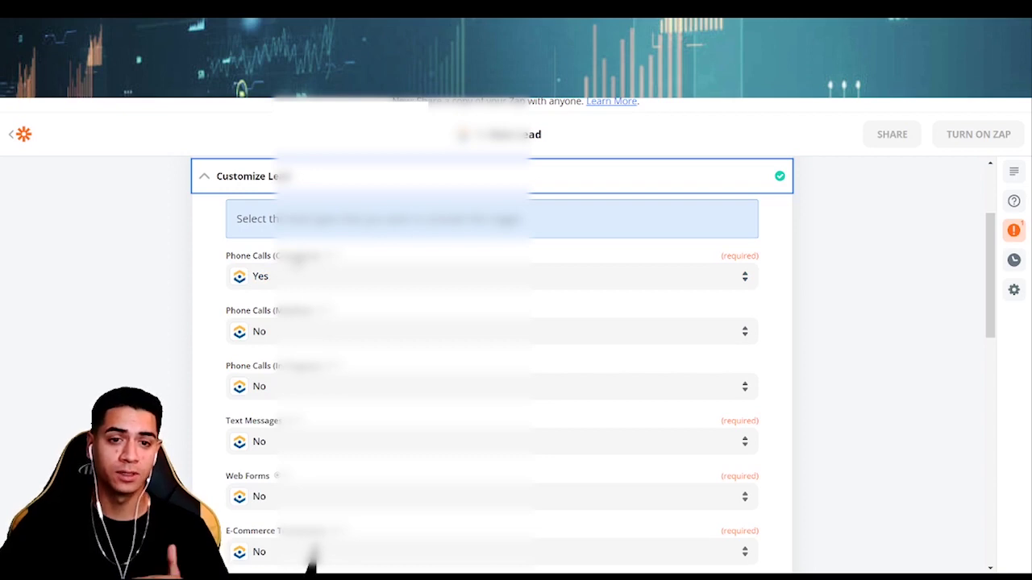
scroll(202, 282, "down", 1)
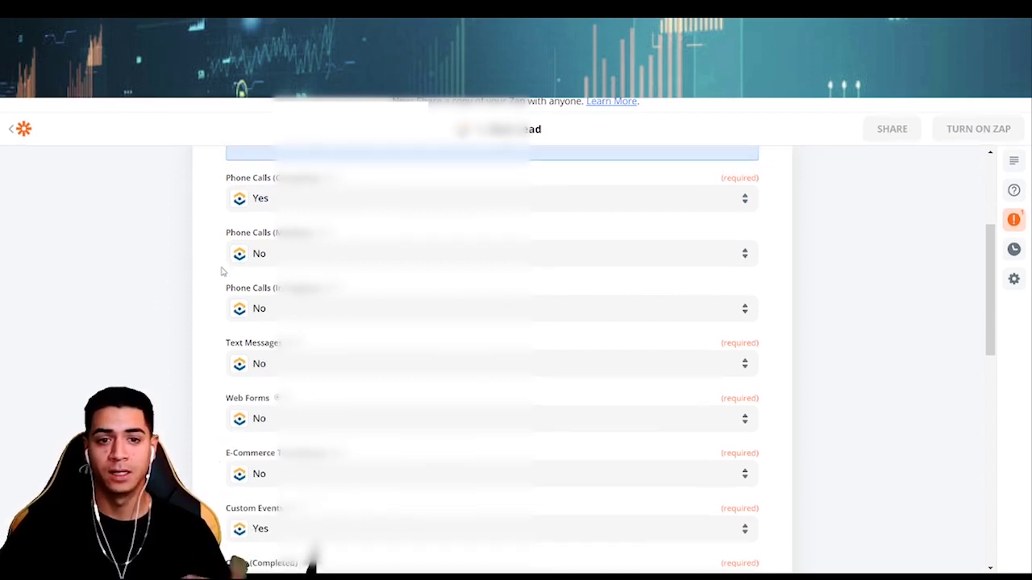
scroll(240, 297, "down", 1)
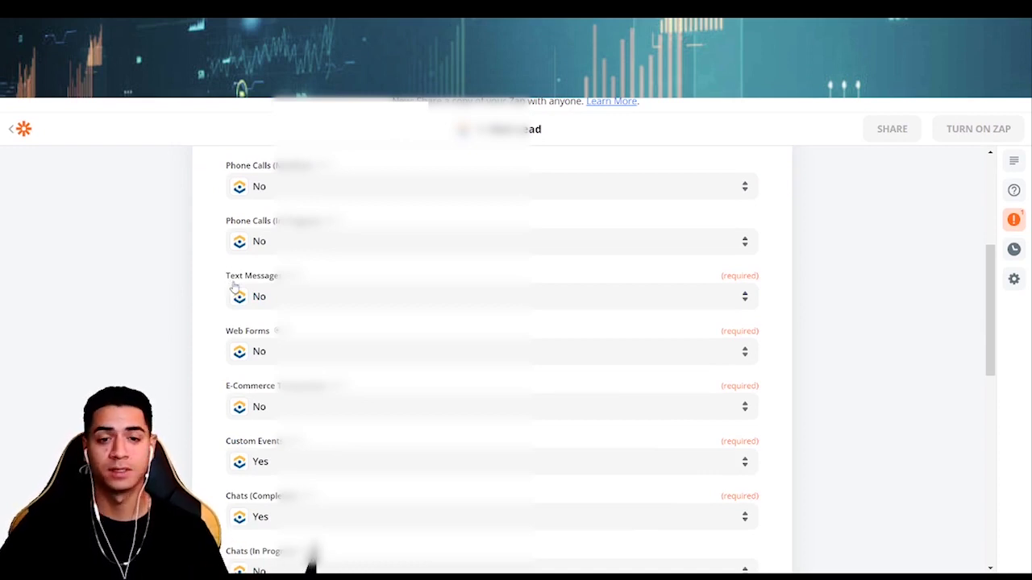
scroll(230, 289, "up", 1)
scroll(221, 292, "down", 1)
scroll(214, 292, "down", 1)
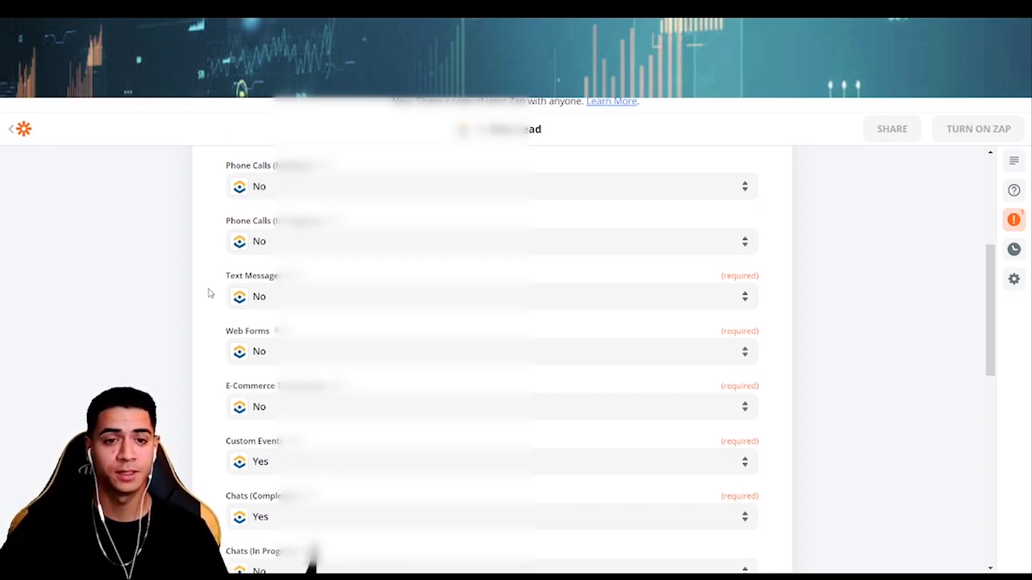
scroll(208, 293, "down", 1)
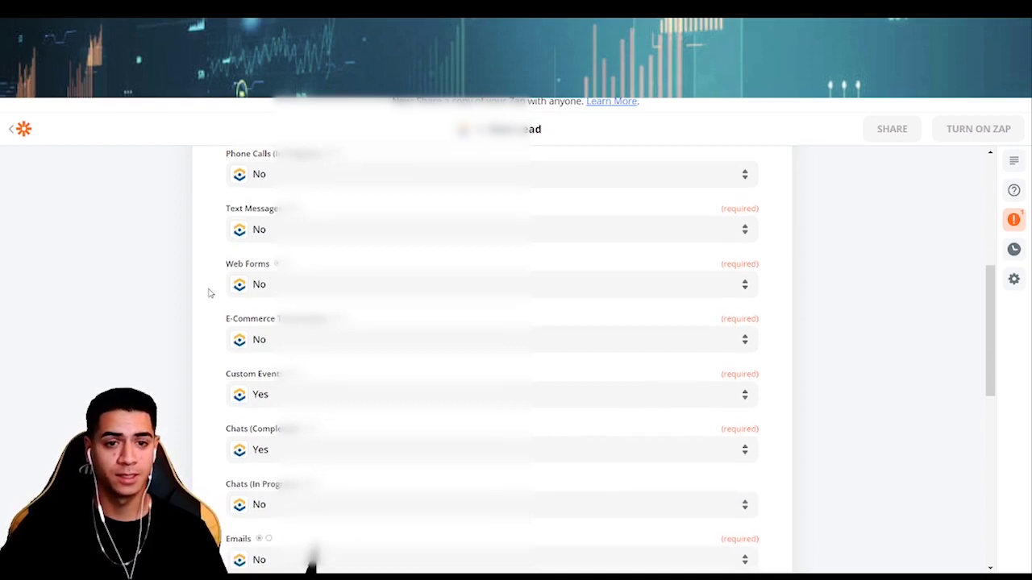
scroll(212, 292, "down", 2)
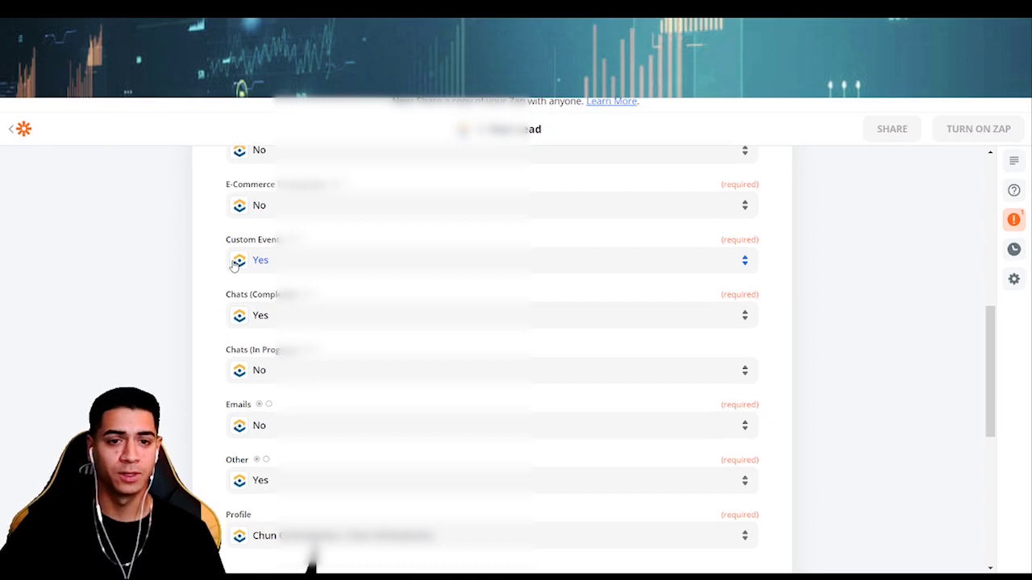
scroll(226, 266, "down", 1)
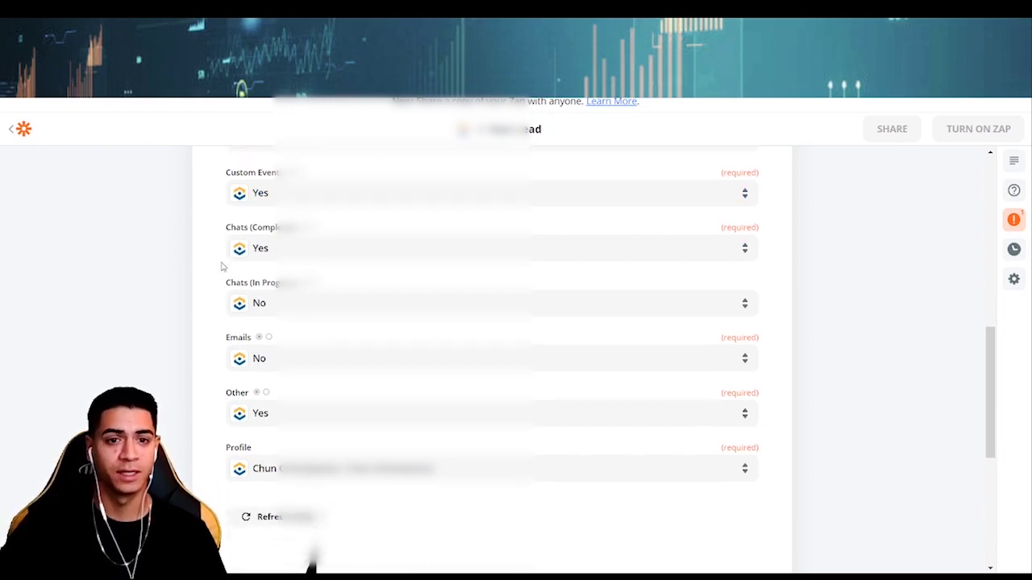
scroll(212, 266, "down", 1)
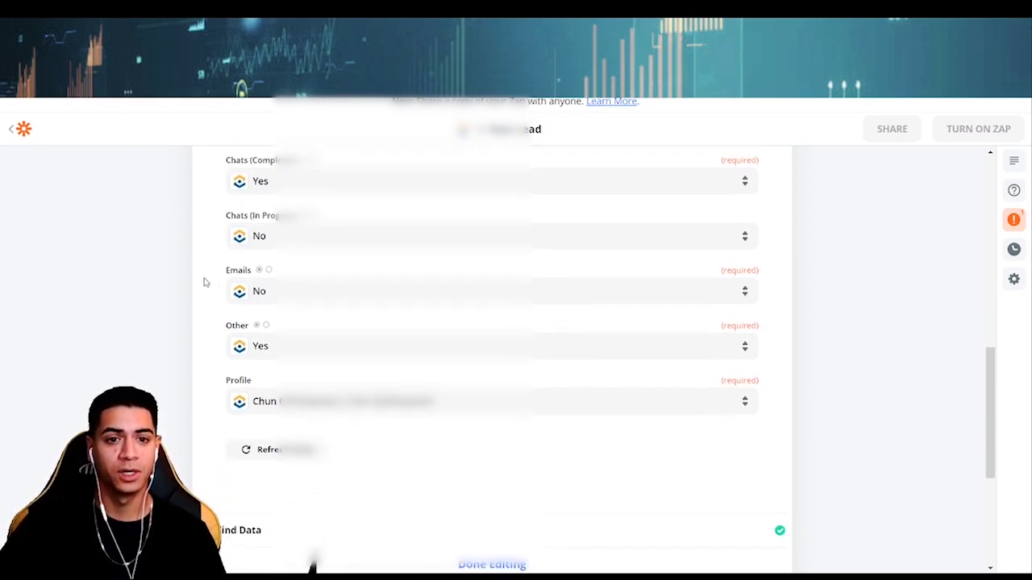
scroll(202, 279, "down", 2)
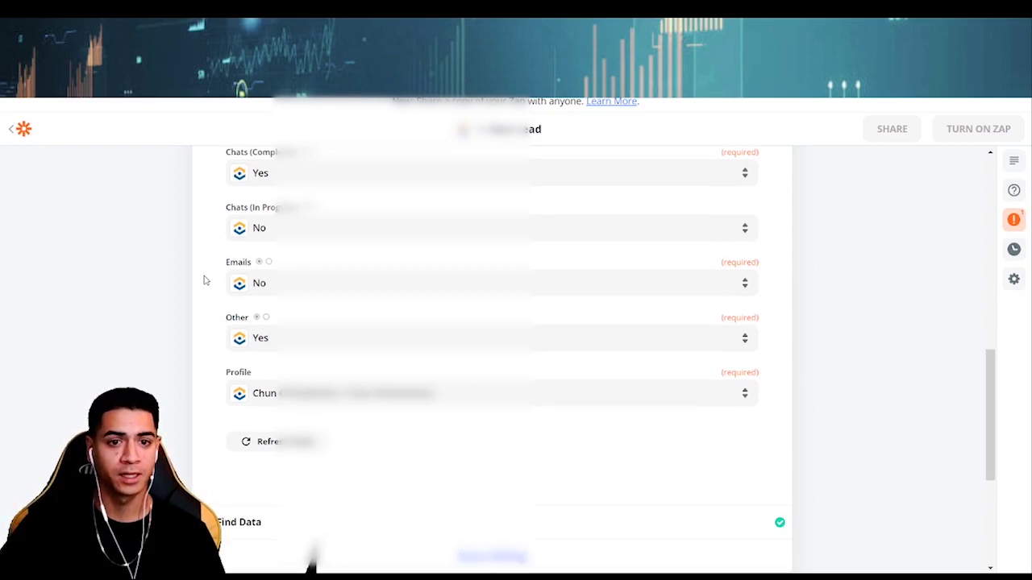
scroll(195, 280, "down", 1)
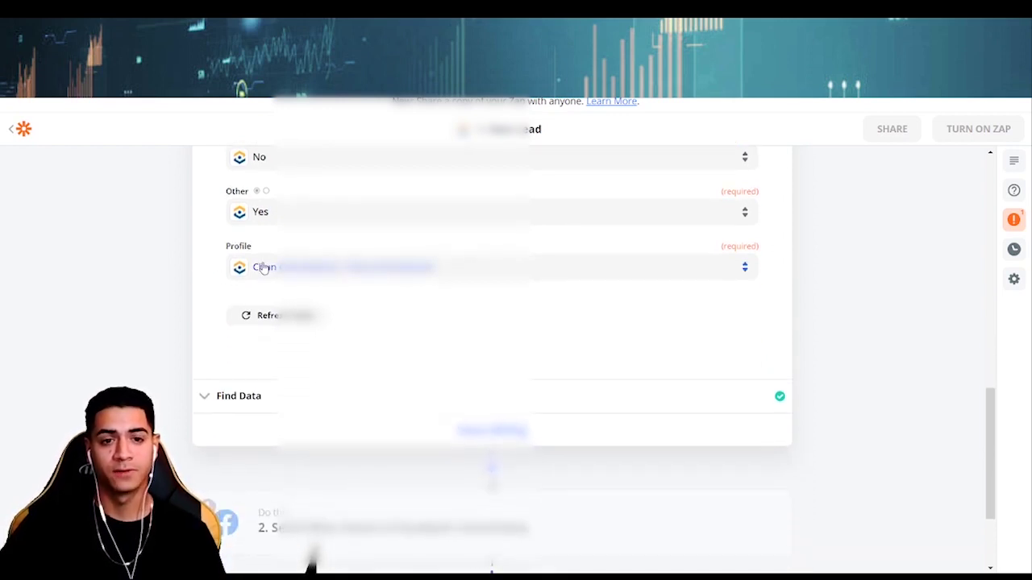
Examine the sample lead data found for the WhatConverts trigger, from the account and lead fields through the caller, recording and mapped fields
left_click(252, 397)
scroll(166, 323, "down", 6)
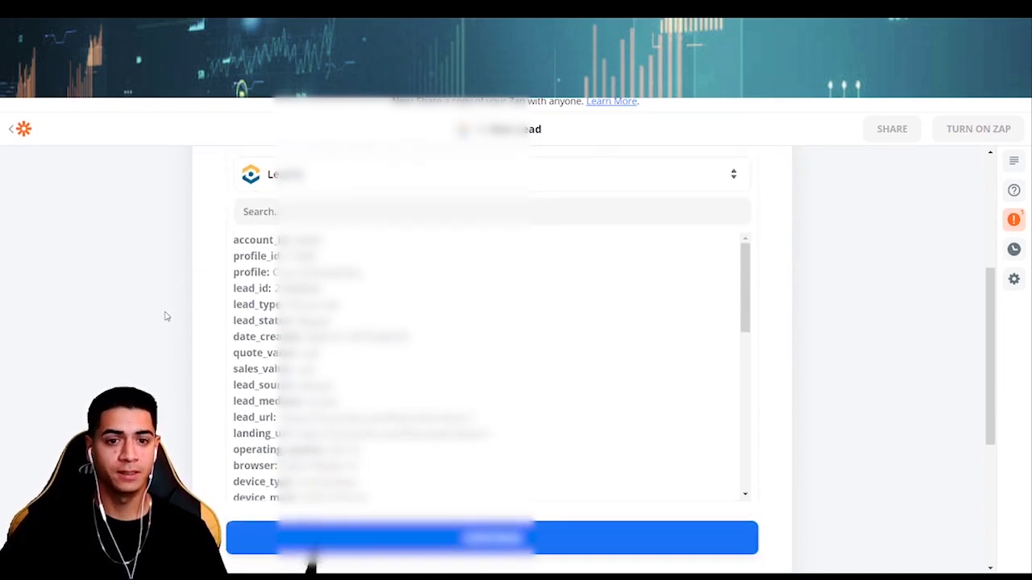
scroll(163, 315, "down", 2)
scroll(312, 556, "up", 6)
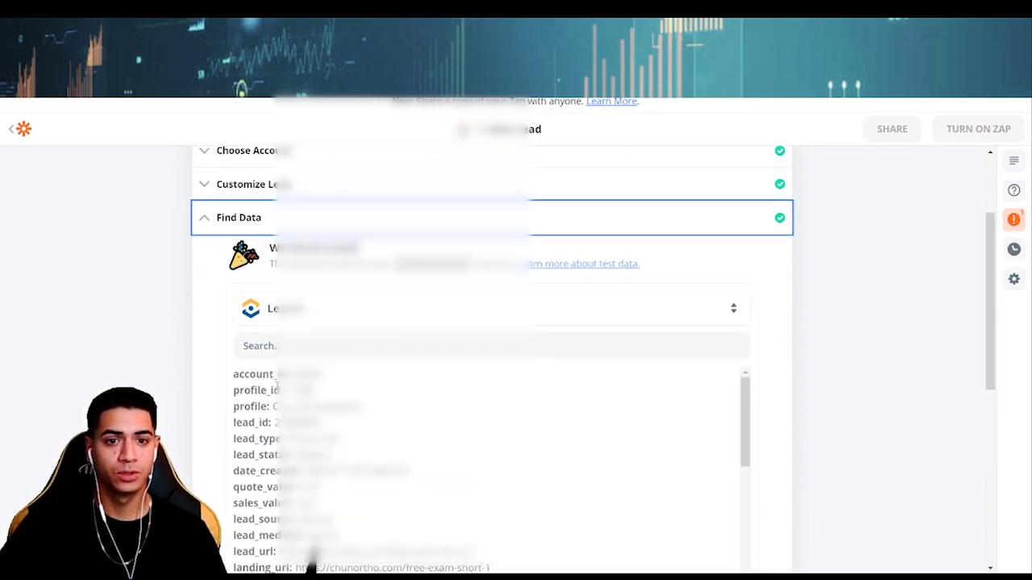
scroll(310, 555, "down", 4)
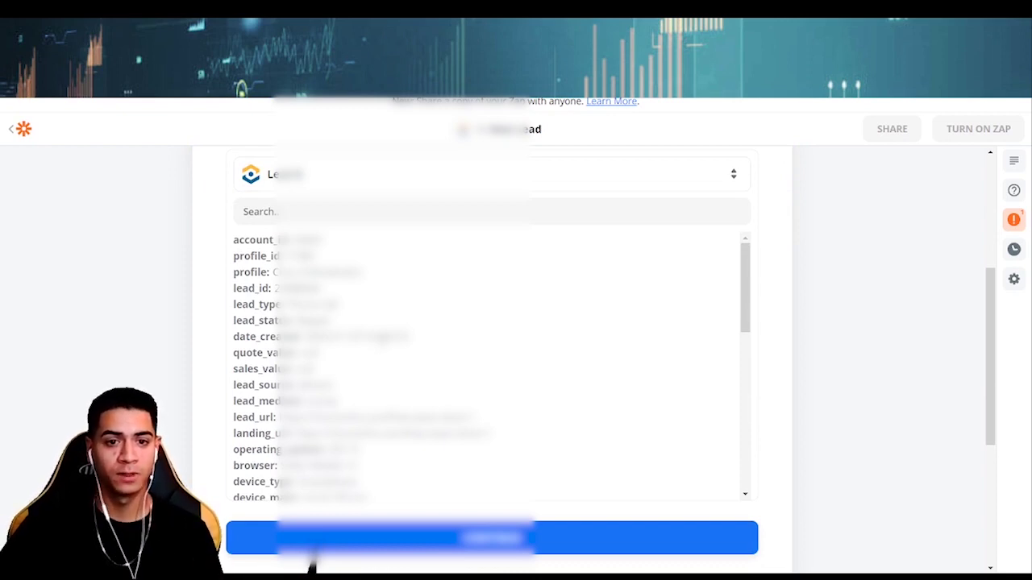
scroll(311, 565, "down", 1)
scroll(311, 565, "down", 4)
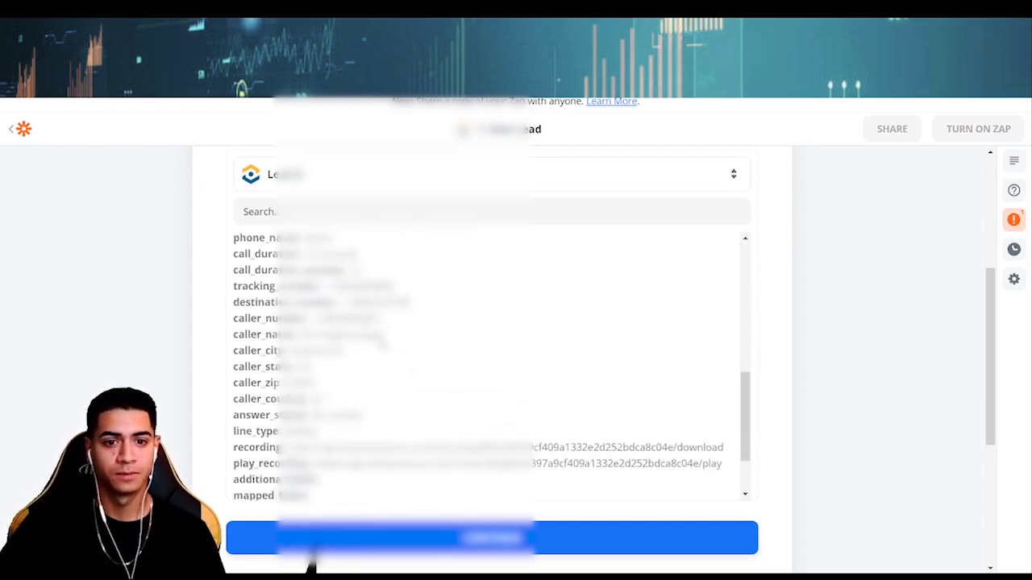
scroll(311, 564, "down", 2)
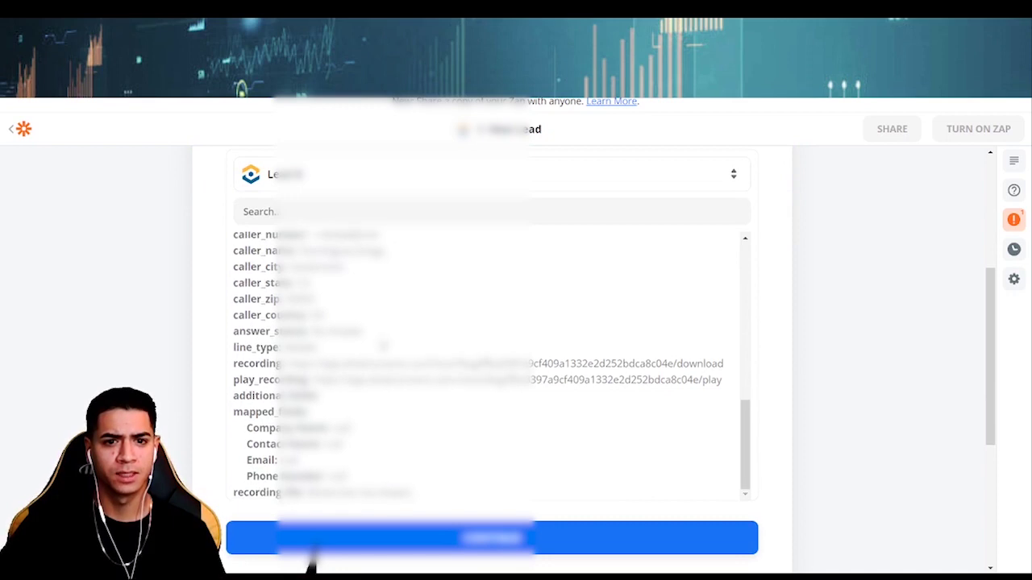
scroll(311, 565, "up", 2)
scroll(311, 564, "down", 1)
scroll(311, 564, "down", 1)
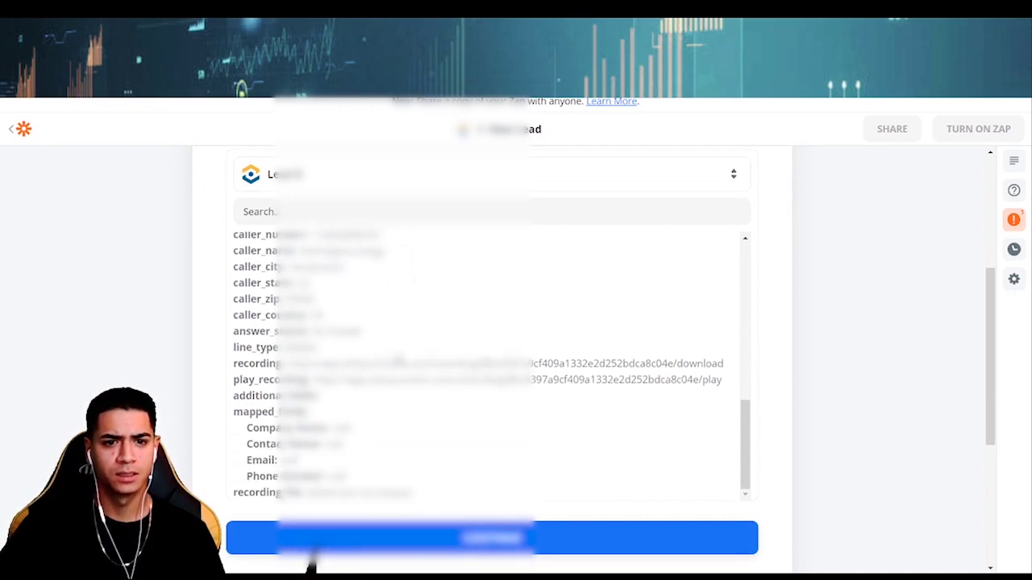
scroll(311, 564, "up", 5)
scroll(311, 565, "up", 1)
scroll(311, 564, "up", 2)
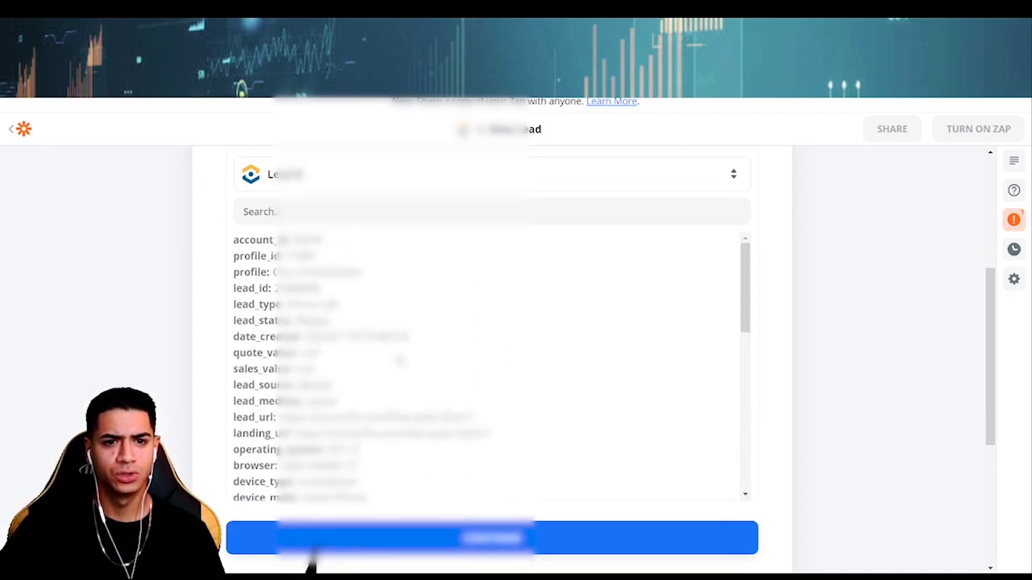
scroll(311, 564, "down", 4)
scroll(224, 361, "down", 3)
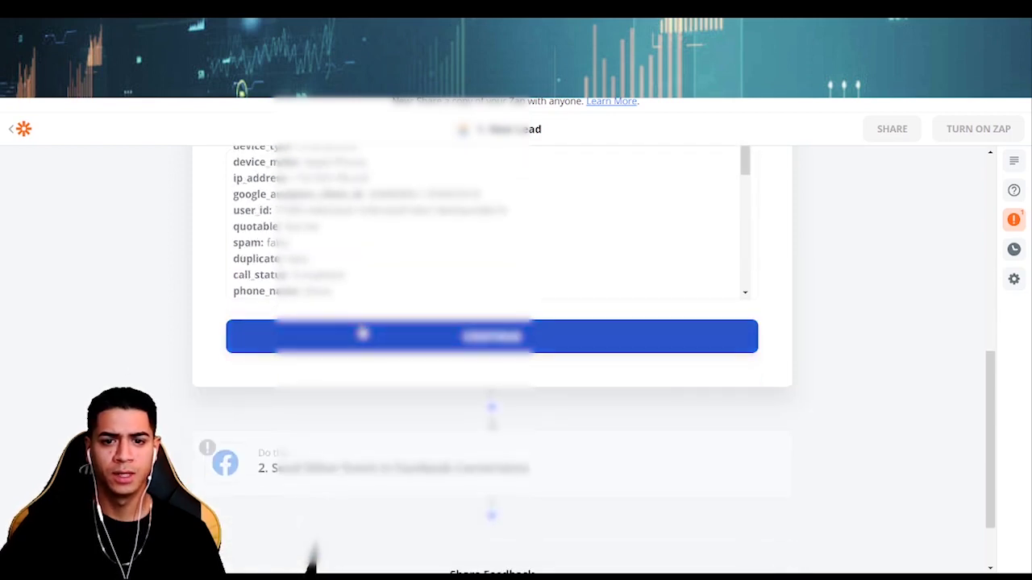
Continue to the zap's action step and choose Facebook Conversions as its app by searching for "face"
left_click(362, 331)
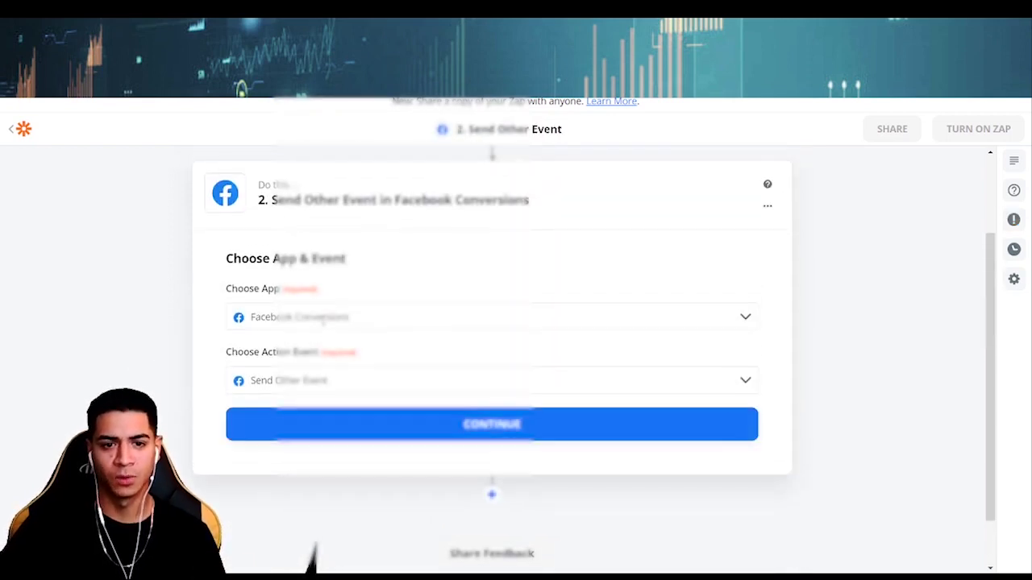
scroll(189, 324, "up", 2)
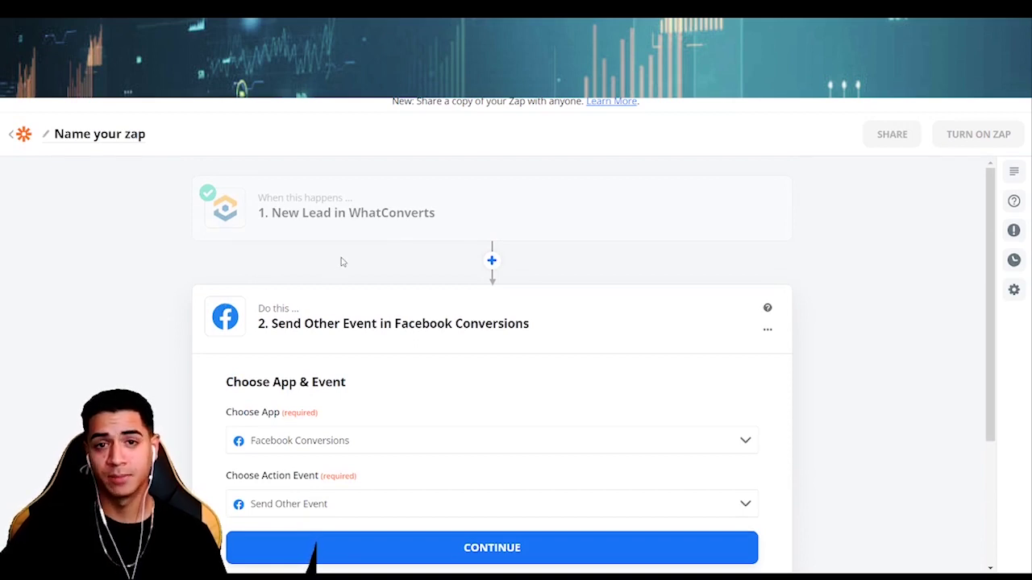
scroll(340, 268, "down", 2)
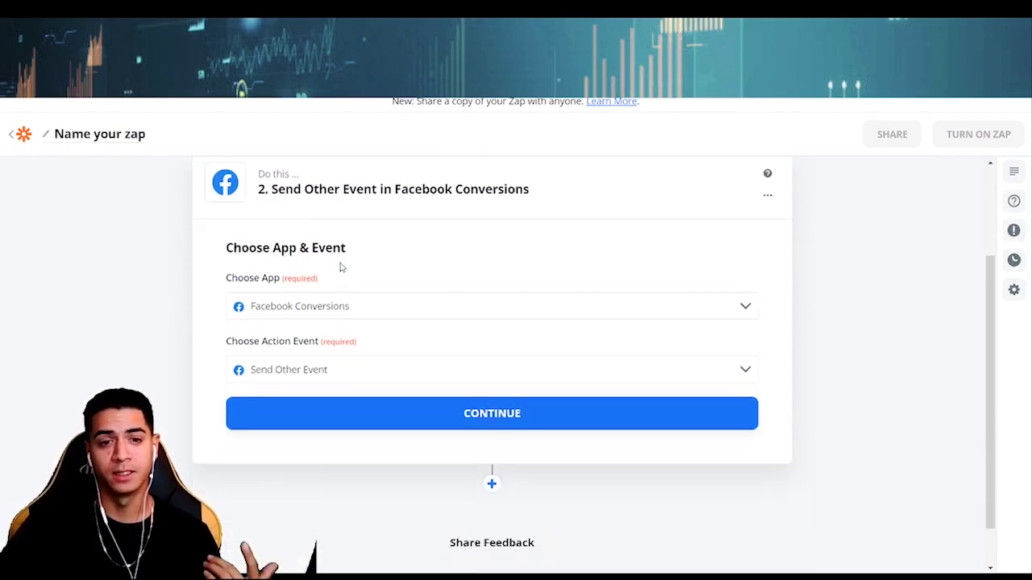
left_click(328, 306)
left_click(235, 268)
scroll(236, 268, "up", 2)
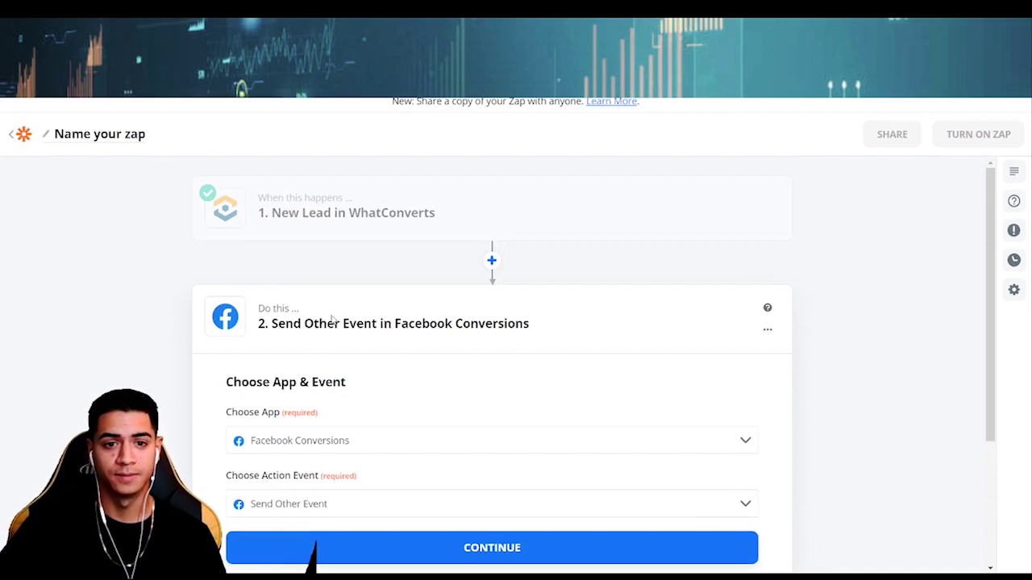
left_click(340, 440)
type("face")
scroll(340, 439, "down", 2)
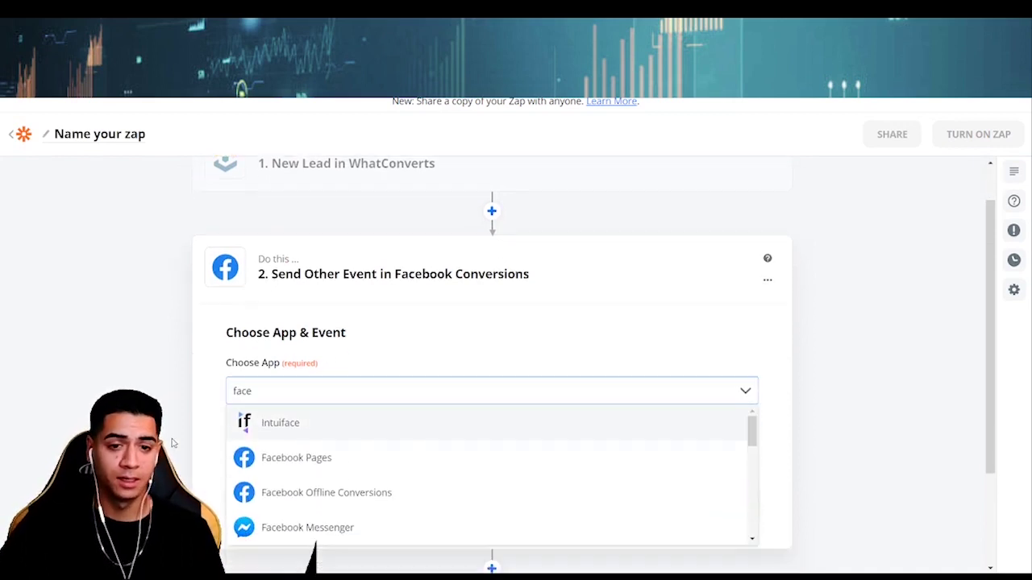
scroll(294, 413, "down", 1)
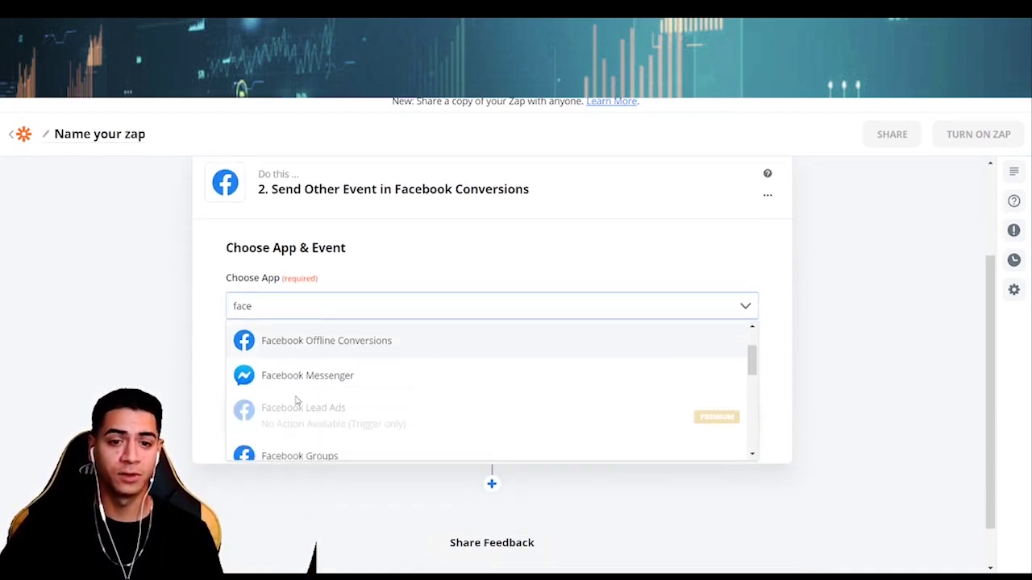
scroll(317, 421, "down", 2)
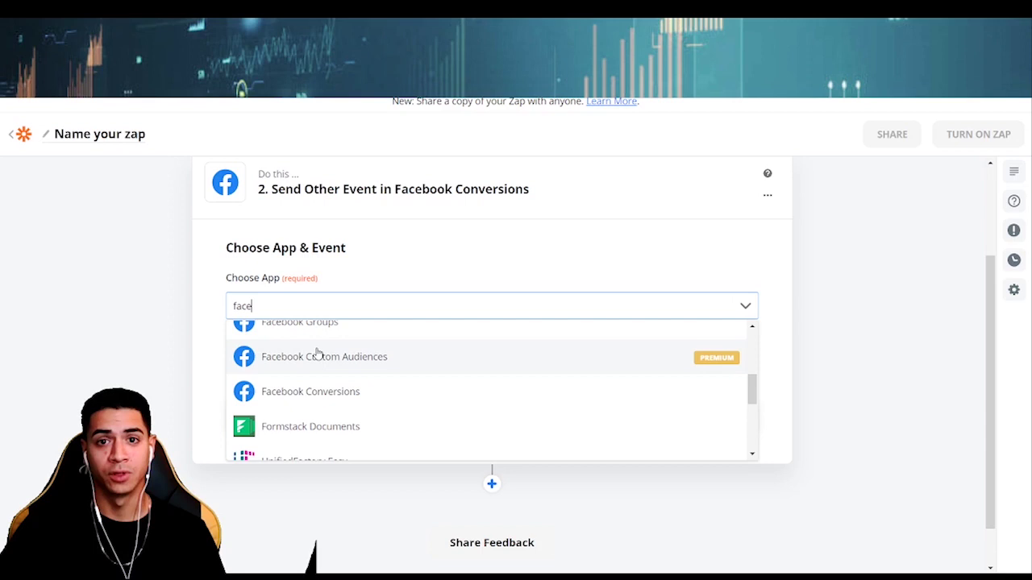
left_click(317, 394)
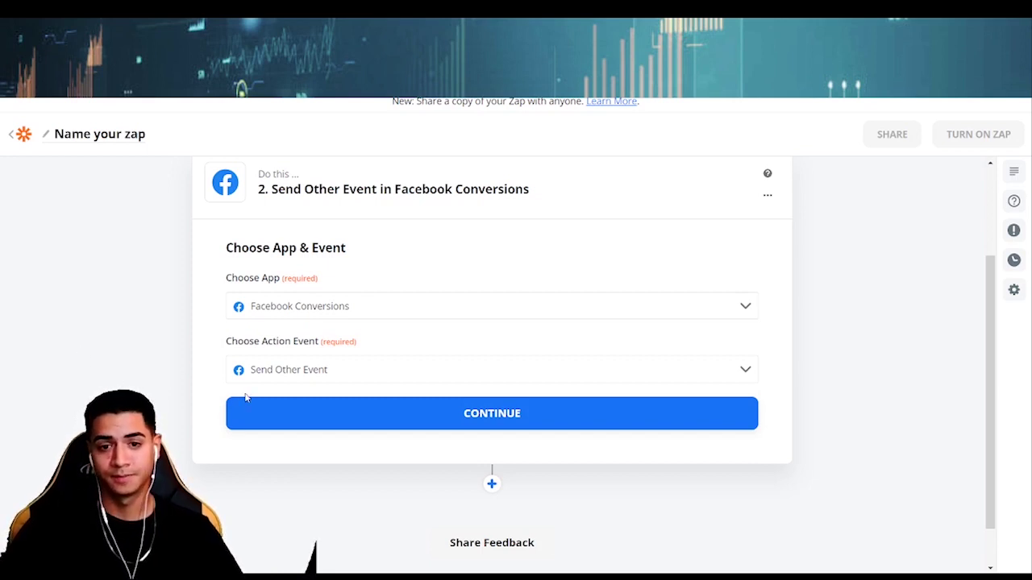
left_click(270, 306)
left_click(158, 311)
Check the available action events, keep Send Other Event, and continue with the connected Facebook Conversions account
scroll(166, 322, "down", 1)
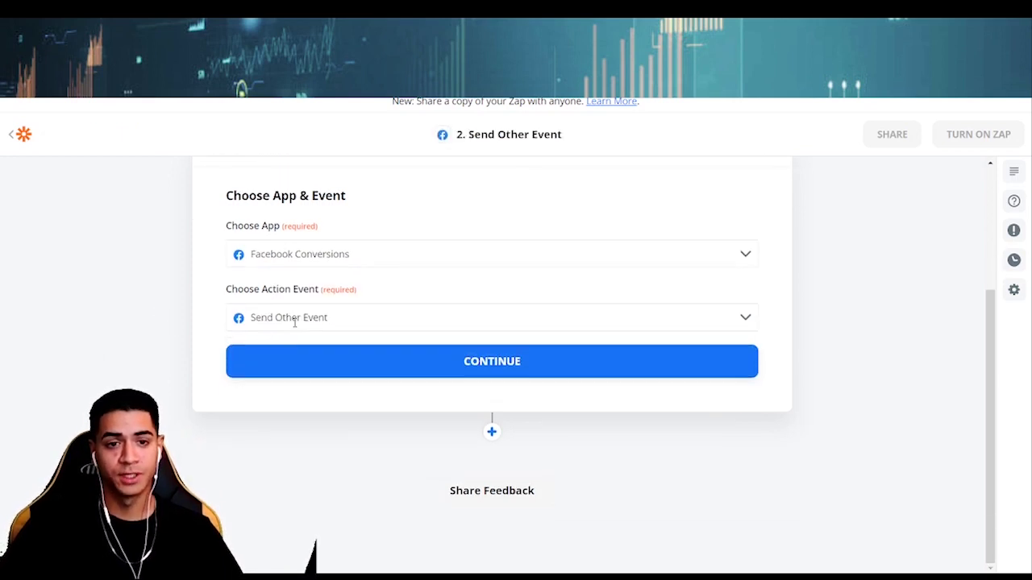
left_click(295, 319)
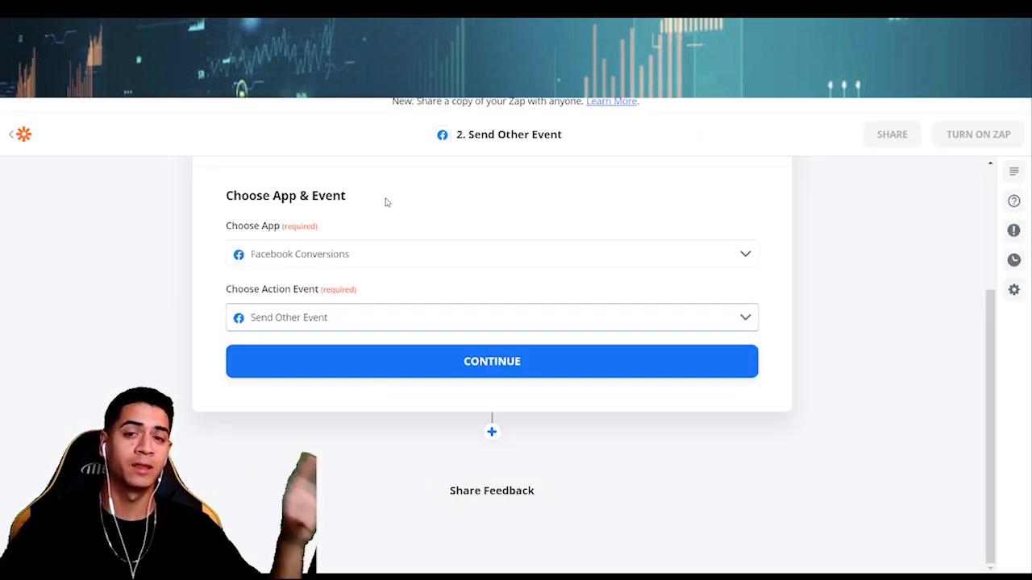
left_click(334, 317)
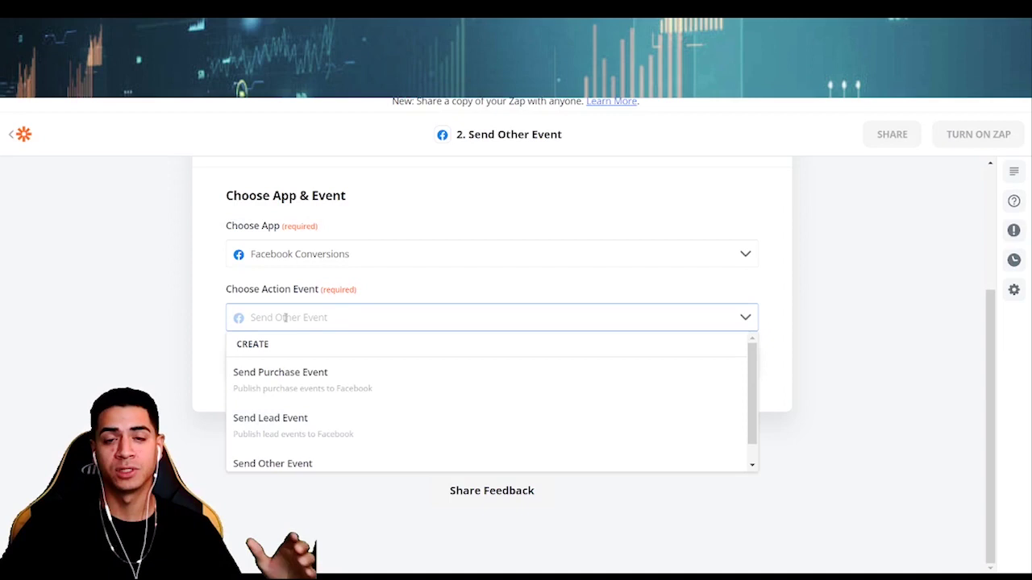
left_click(205, 372)
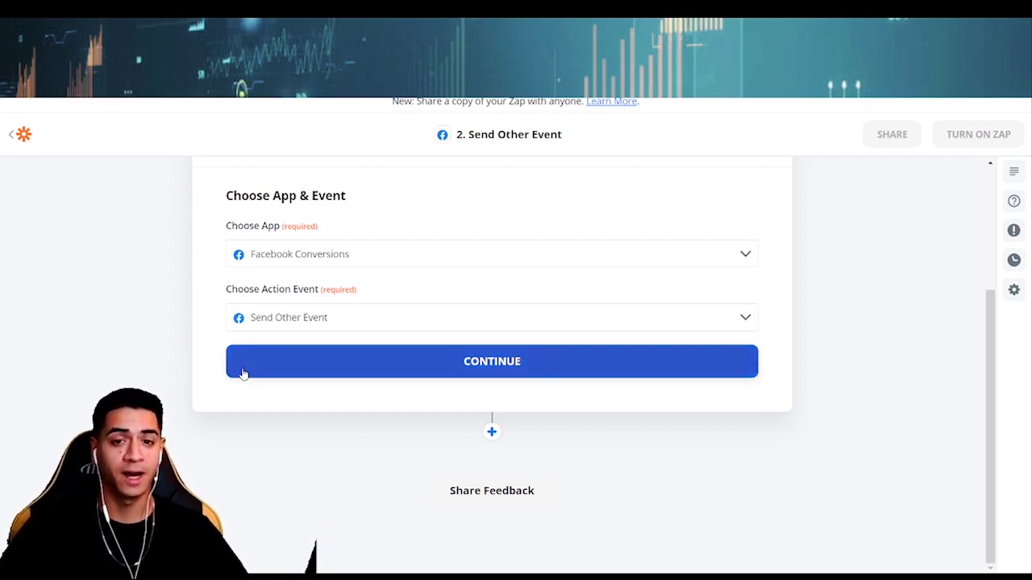
left_click(243, 373)
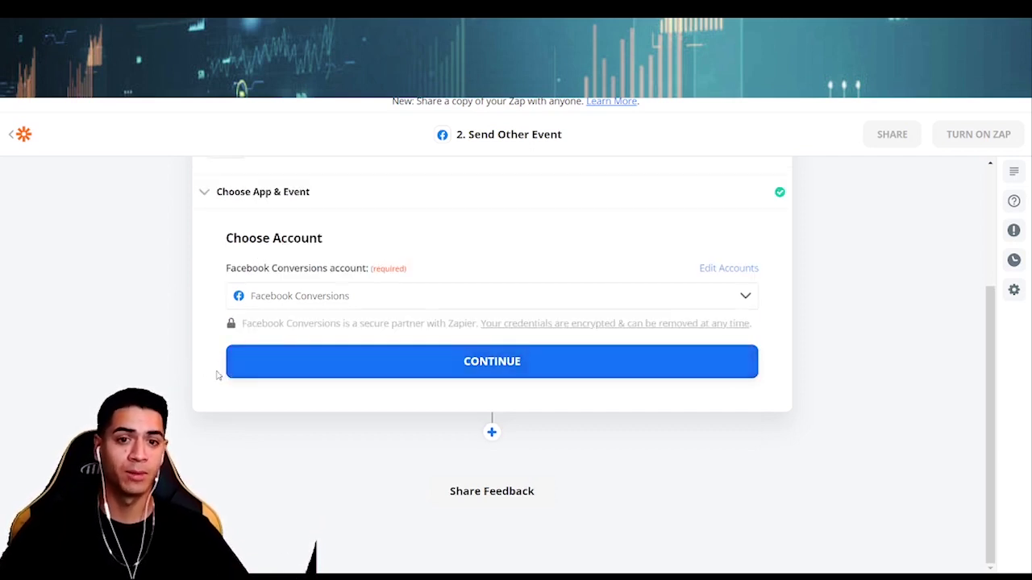
left_click(328, 373)
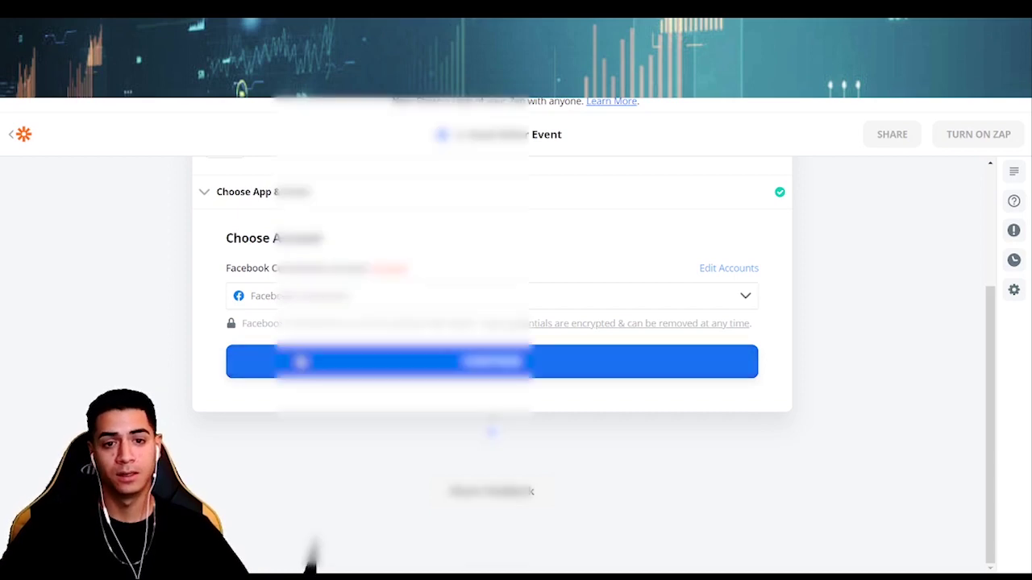
Check the available Action Source options for the event and keep the selected one
scroll(151, 335, "down", 2)
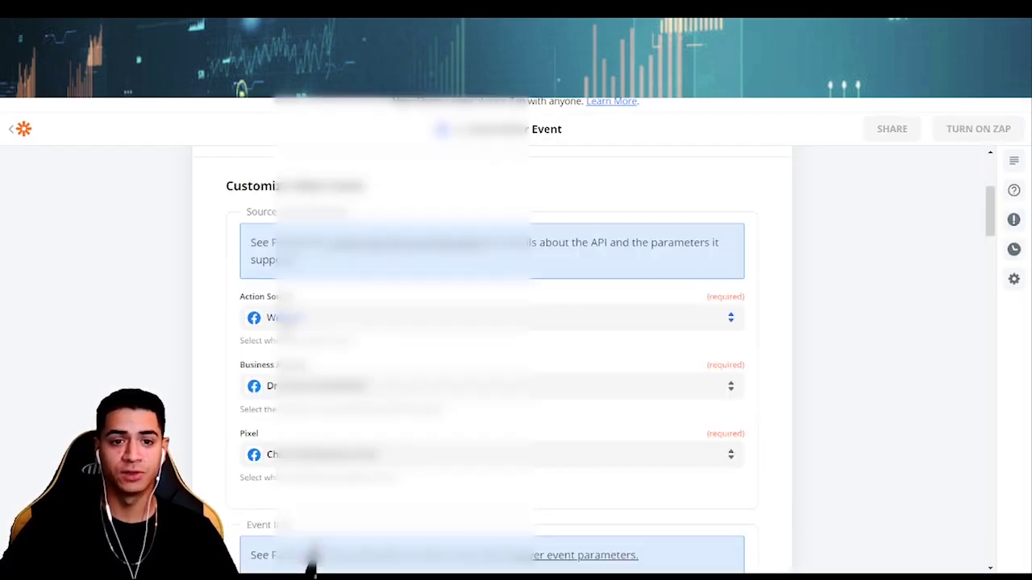
scroll(311, 562, "down", 1)
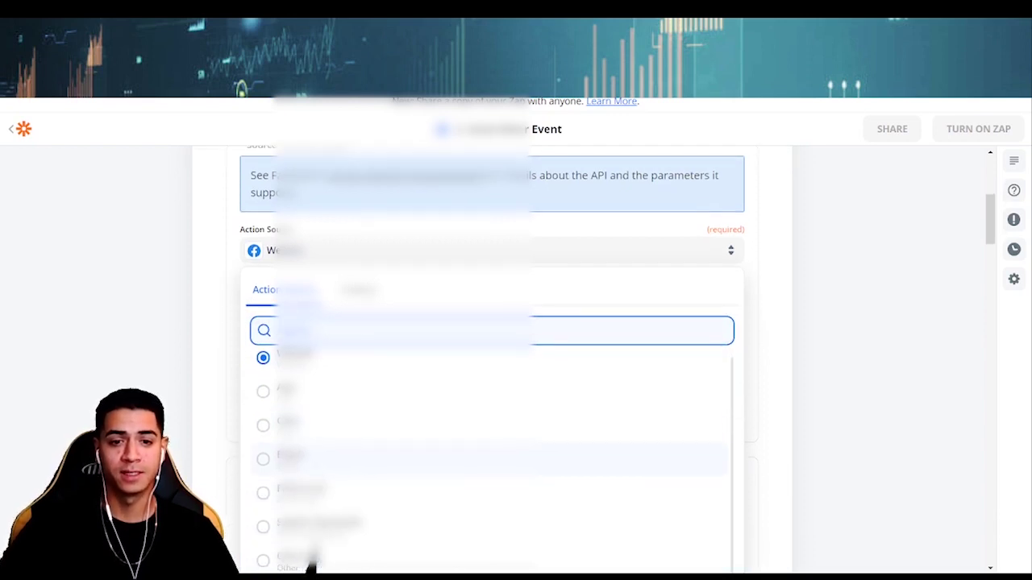
scroll(311, 564, "up", 1)
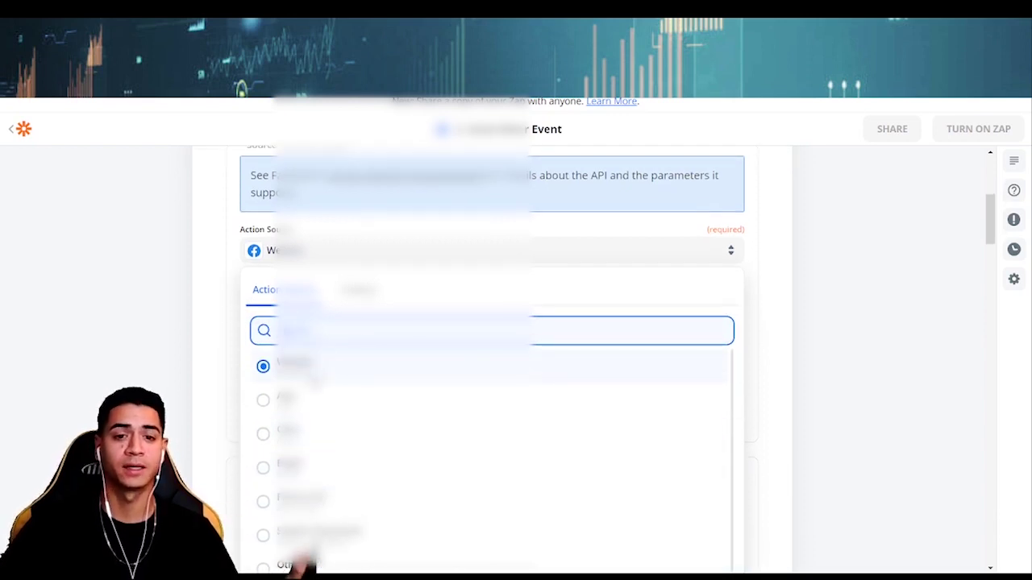
left_click(314, 379)
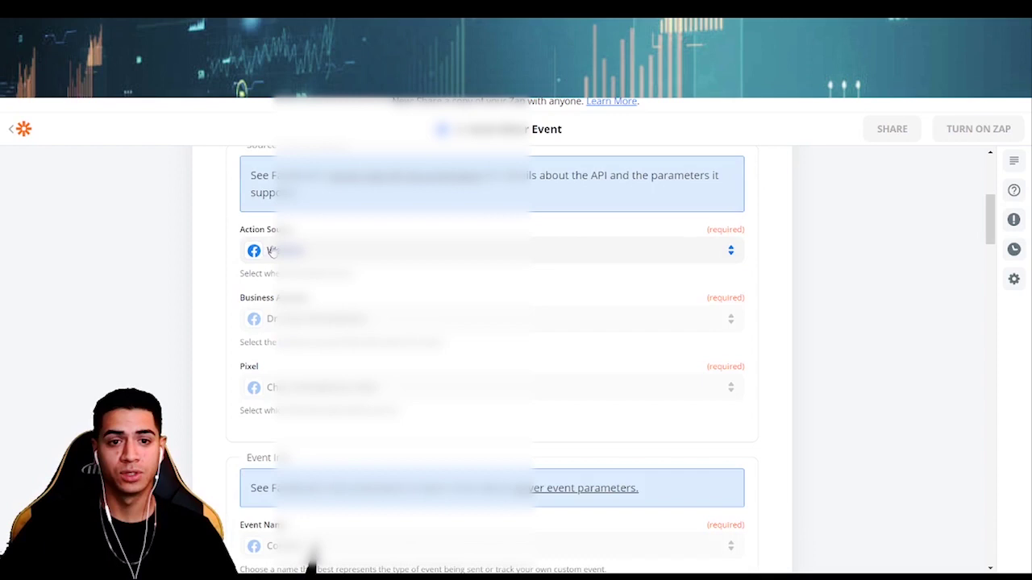
scroll(273, 252, "down", 1)
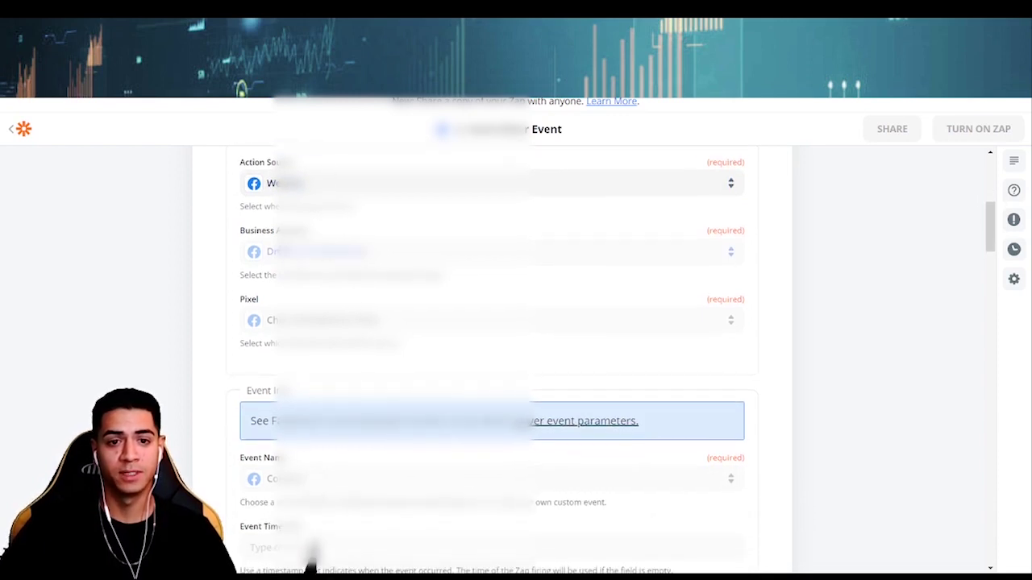
Review the selected business account and pixel, check the Event Name options, and keep Contact
scroll(325, 268, "down", 1)
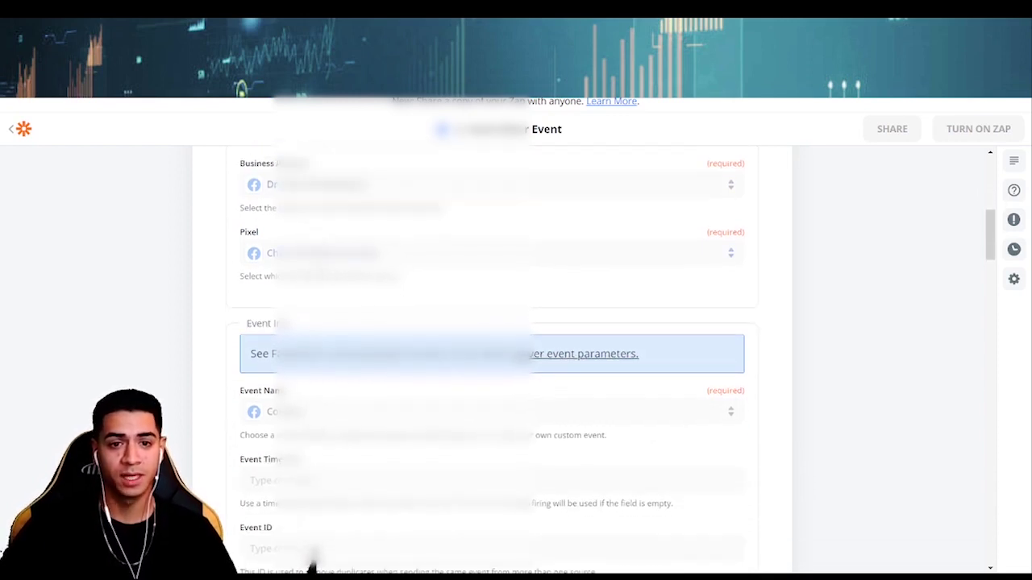
scroll(132, 288, "down", 1)
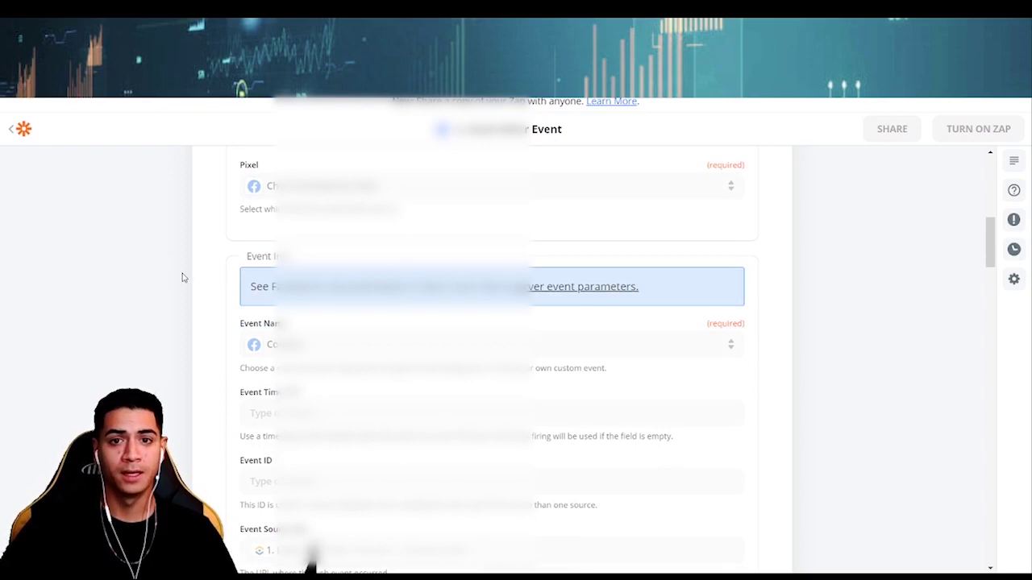
scroll(194, 296, "down", 1)
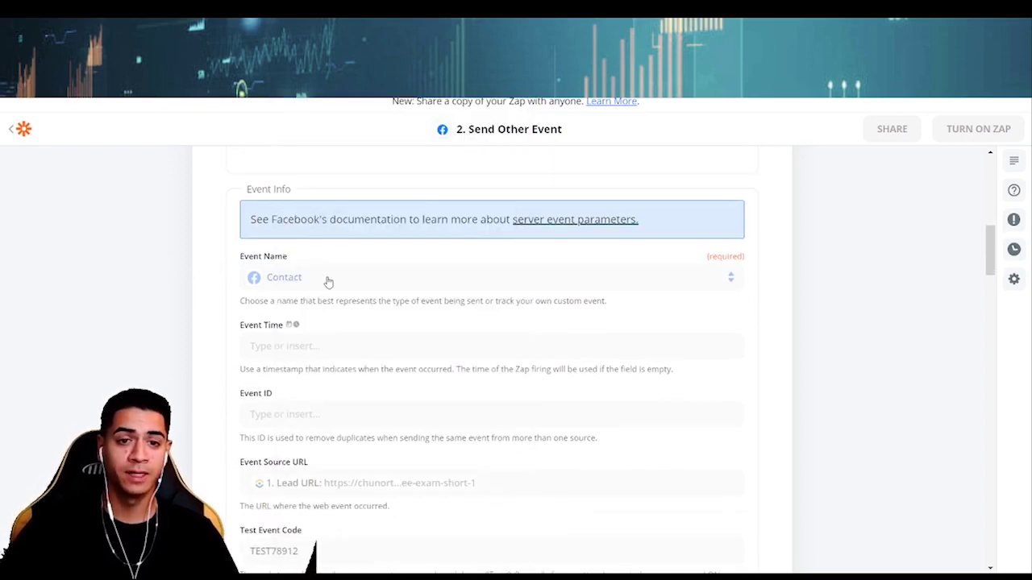
left_click(328, 279)
scroll(129, 300, "down", 2)
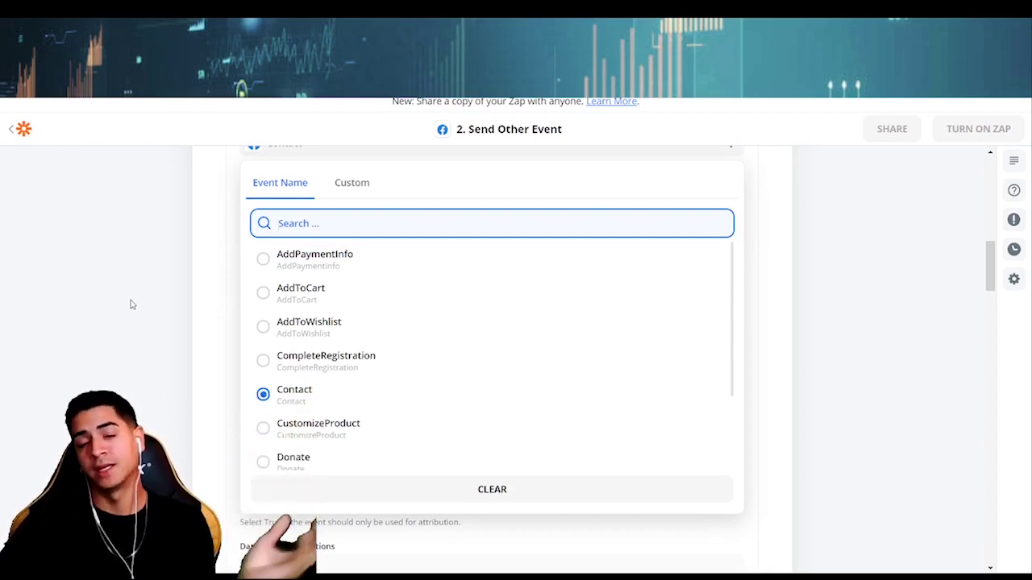
scroll(142, 314, "down", 1)
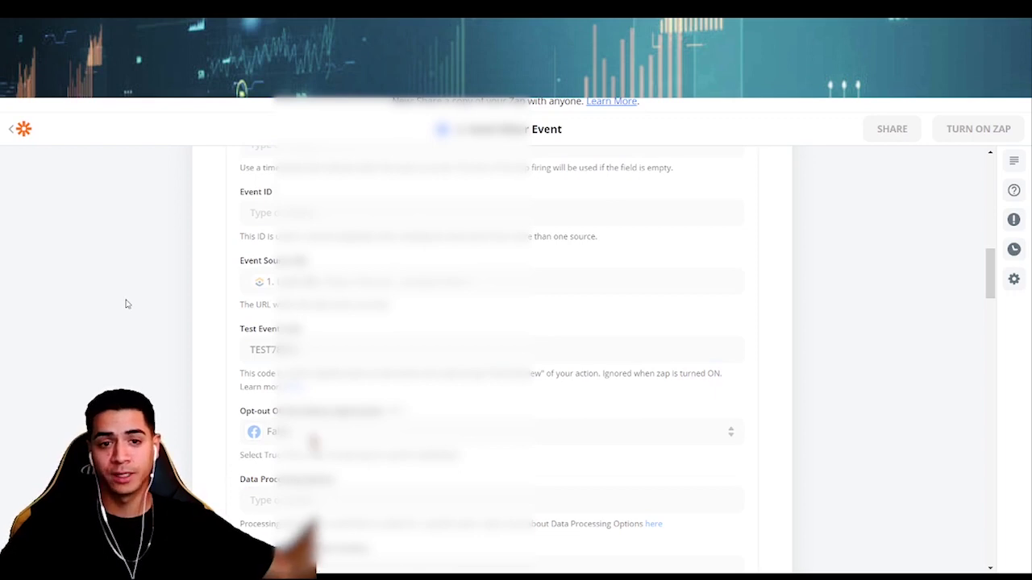
Review the Event Info fields from Event Name and Event Time through Event ID, Event Source URL and Test Event Code
scroll(92, 346, "up", 1)
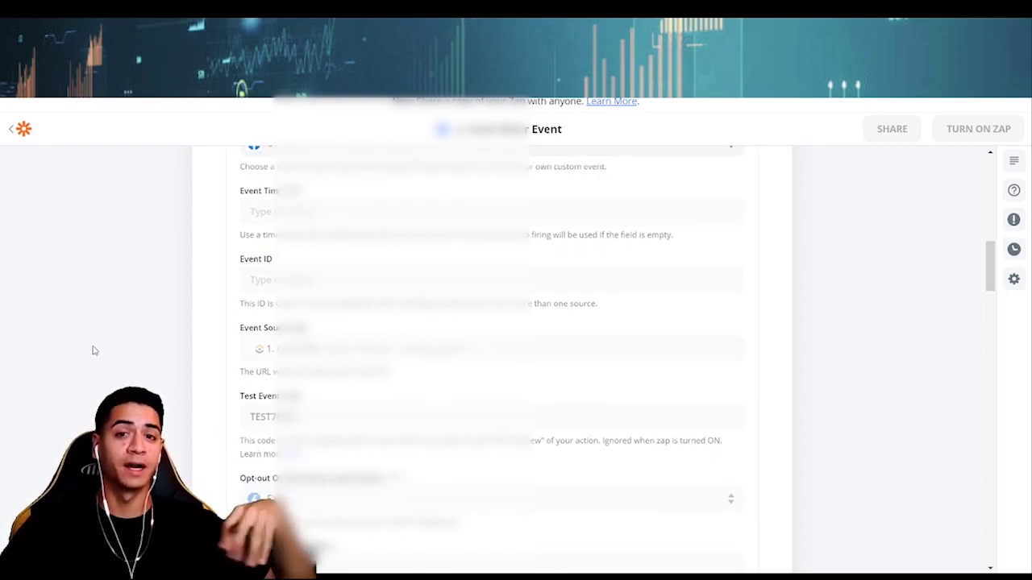
scroll(84, 358, "up", 1)
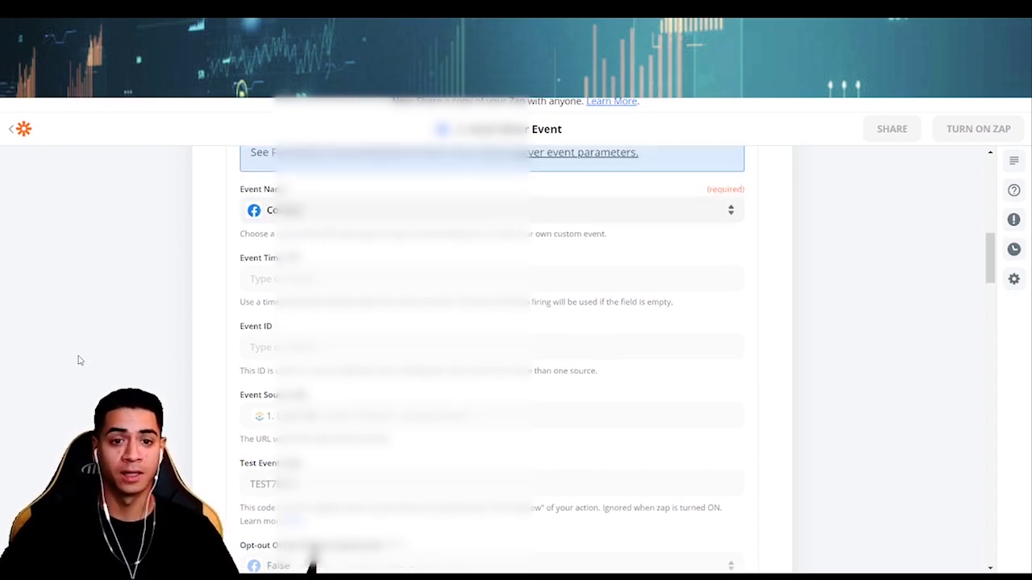
scroll(89, 351, "down", 2)
scroll(103, 334, "up", 2)
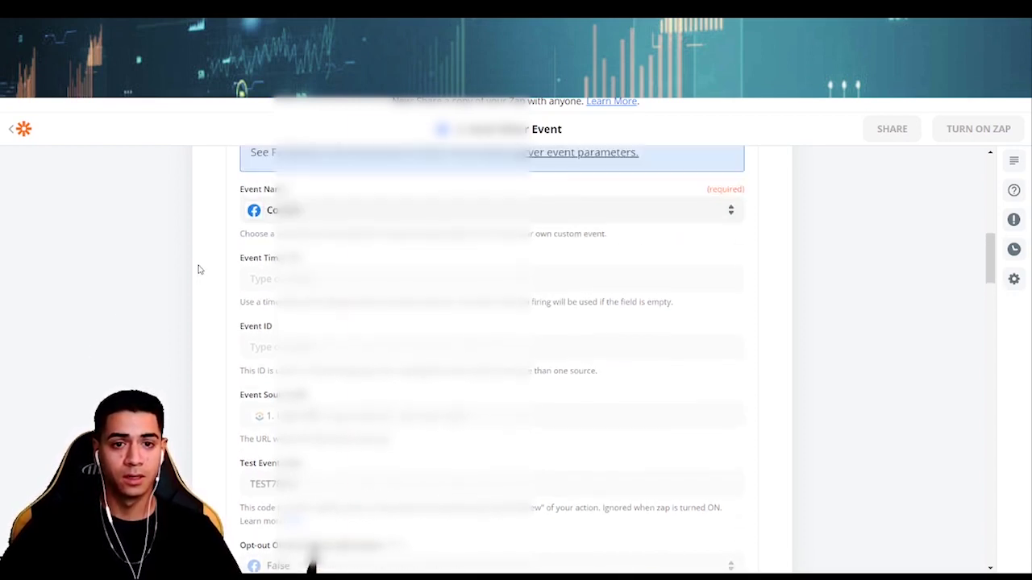
scroll(202, 266, "down", 1)
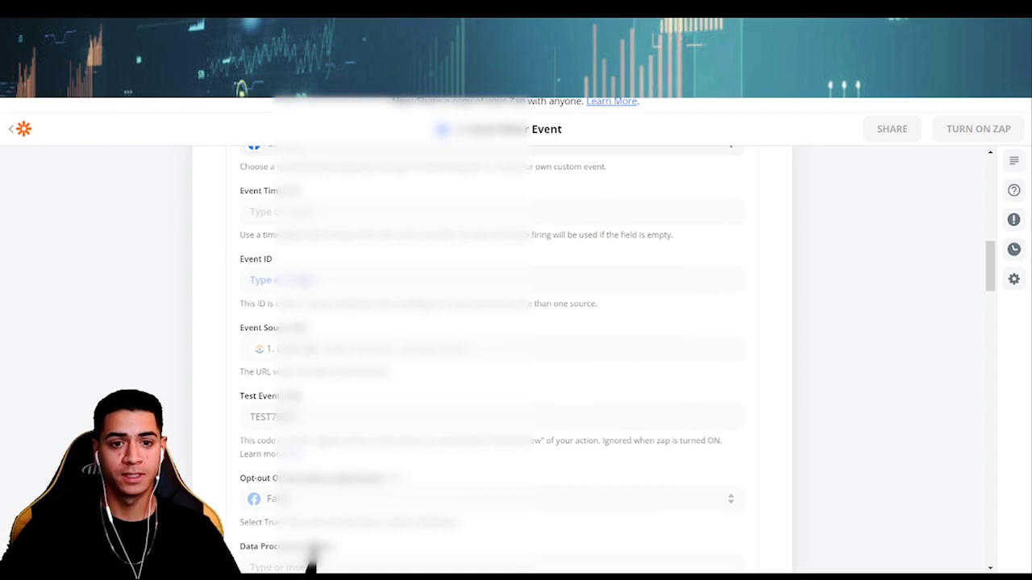
scroll(170, 288, "down", 1)
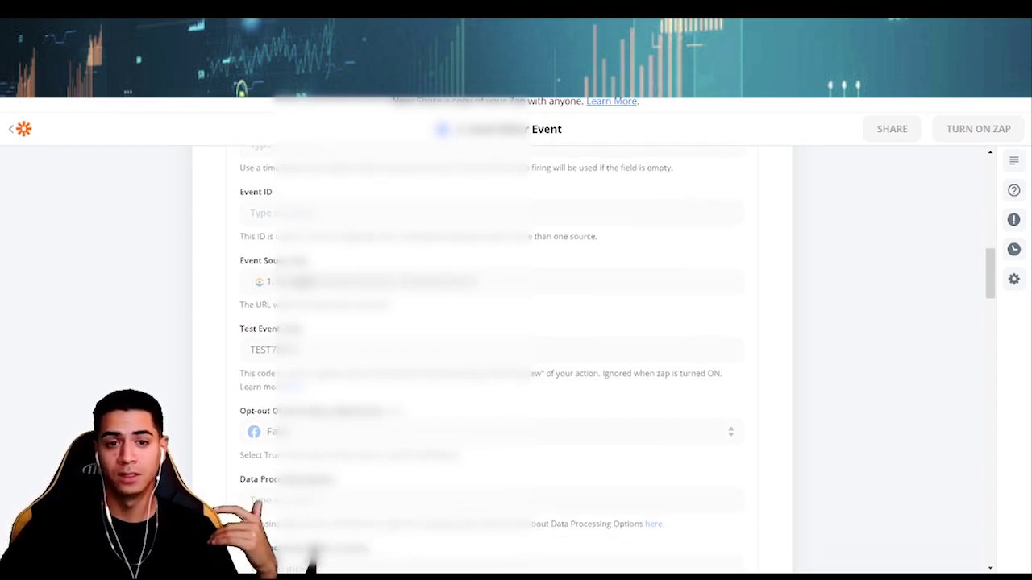
View all WhatConverts data options available for Event Source URL and keep the mapped Lead URL
left_click(440, 281)
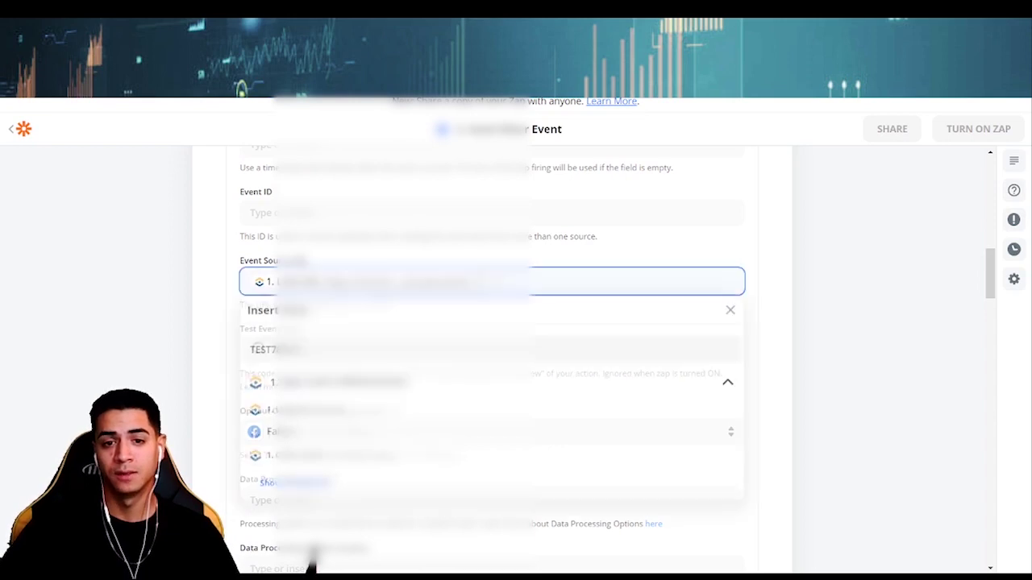
left_click(291, 485)
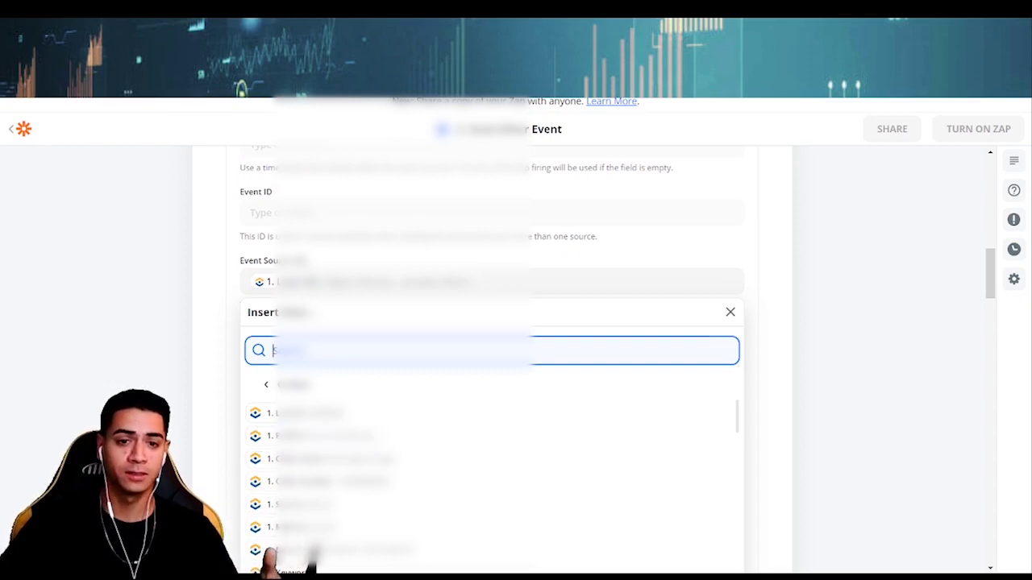
left_click(252, 436)
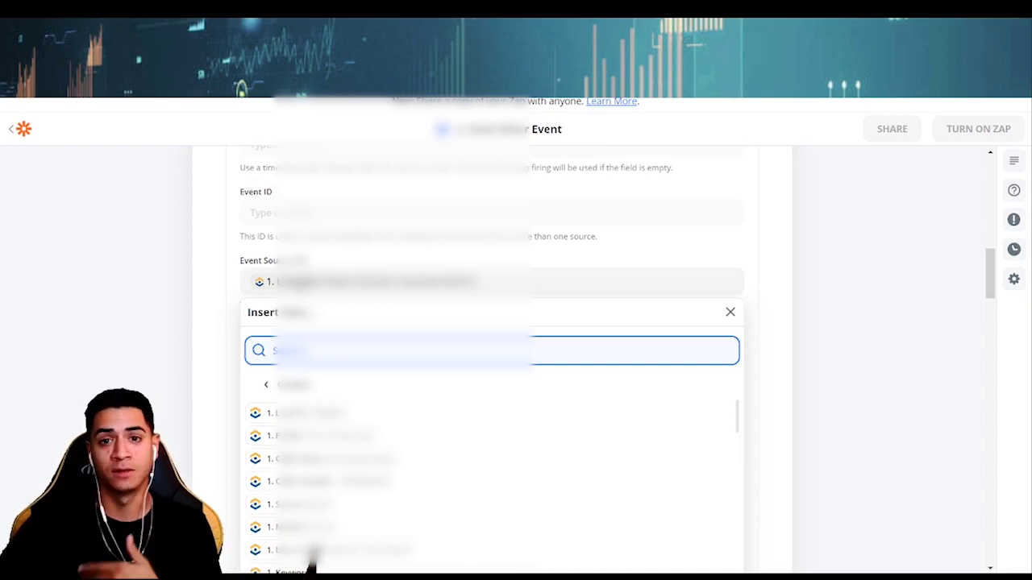
left_click(135, 384)
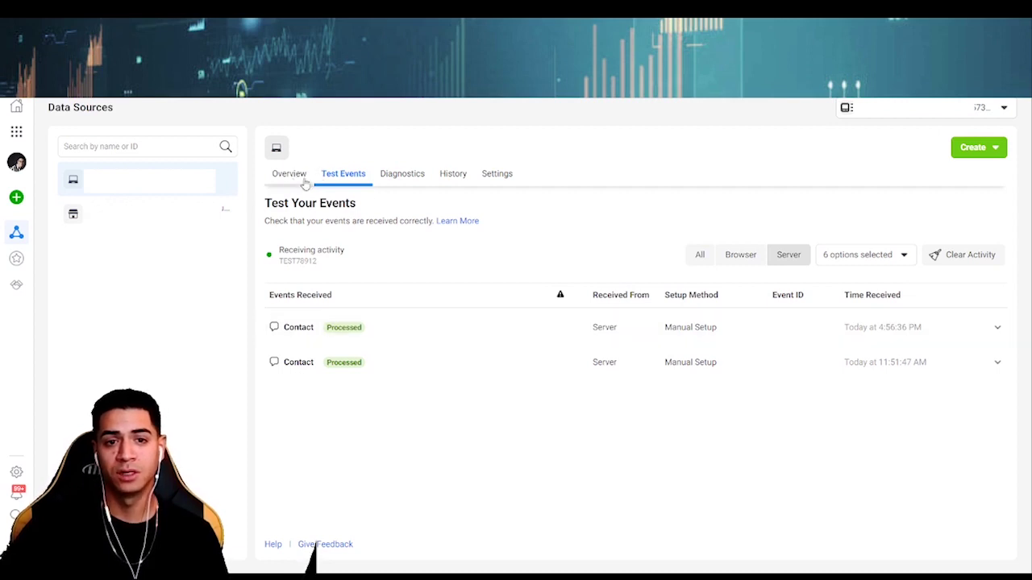
Locate the test code on the pixel's Test Events page in Facebook's Data Sources and compare it with the zap's Test Event Code
left_click(292, 175)
left_click(348, 174)
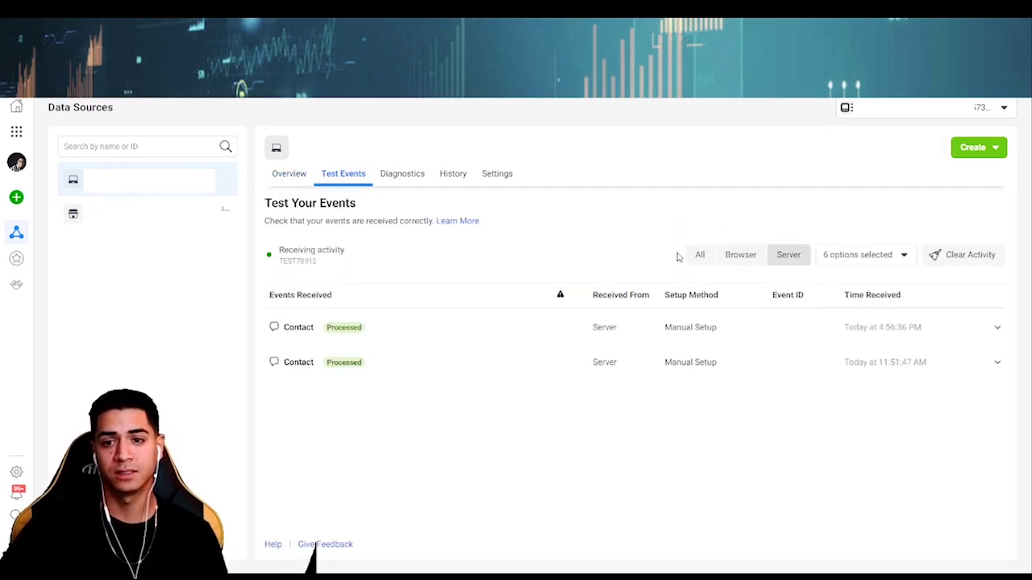
mouse_move(282, 261)
left_mouse_down()
mouse_move(318, 261)
mouse_move(271, 266)
left_mouse_up()
left_click(324, 267)
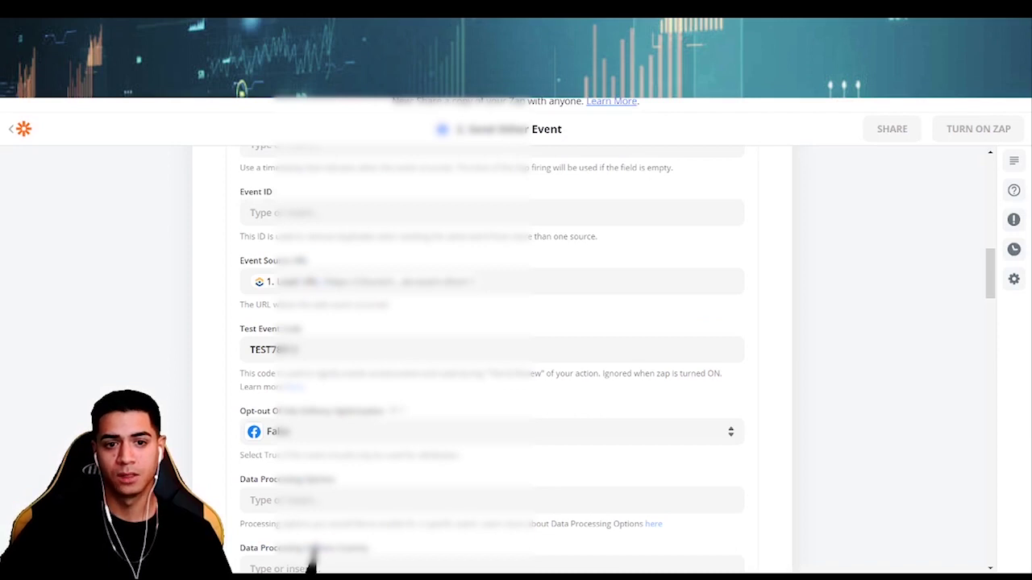
left_click(274, 349)
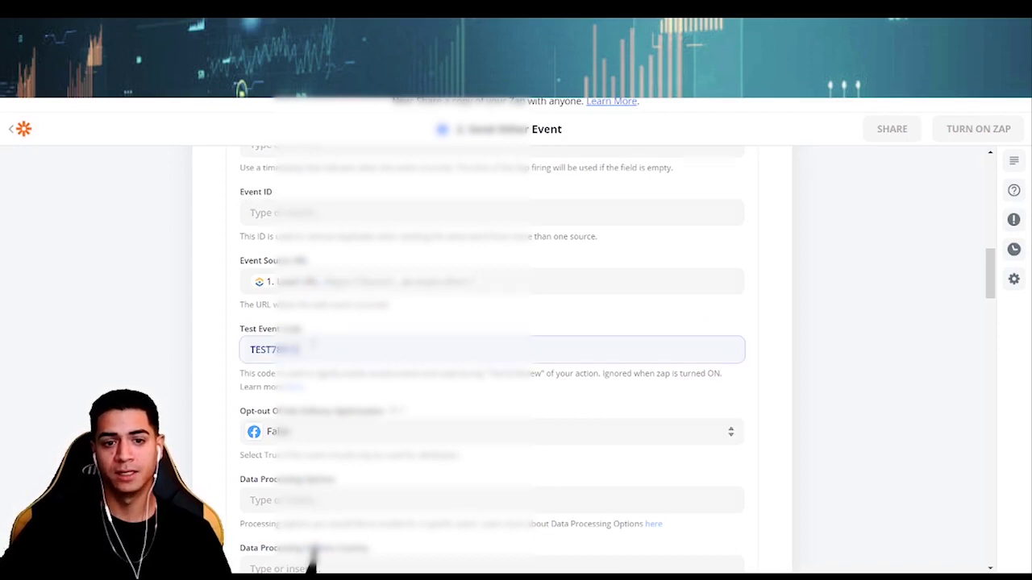
left_click(50, 353)
Examine the Test Event Code field and its help text about how the code is treated once the zap is on
scroll(50, 353, "down", 3)
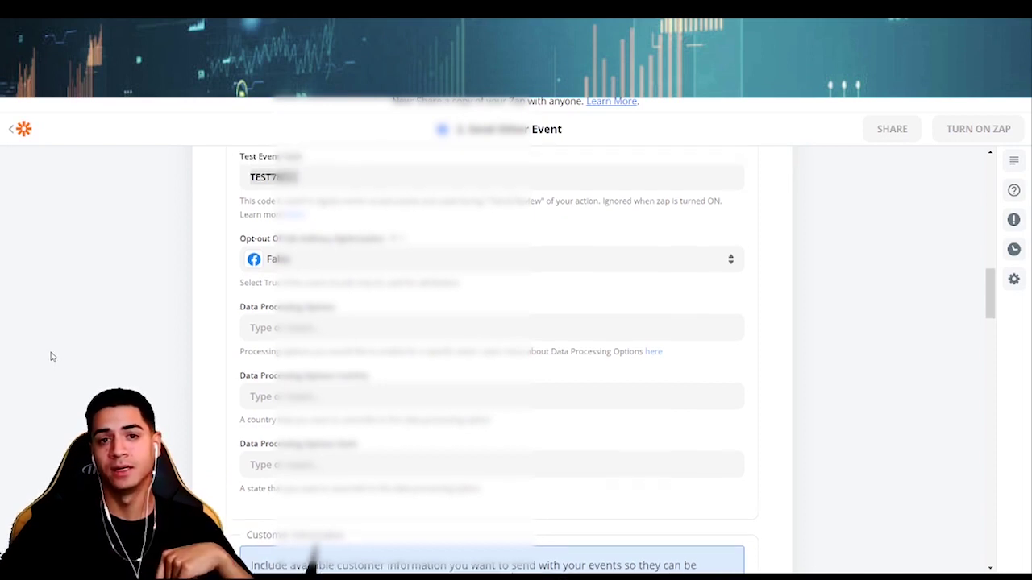
scroll(50, 355, "up", 1)
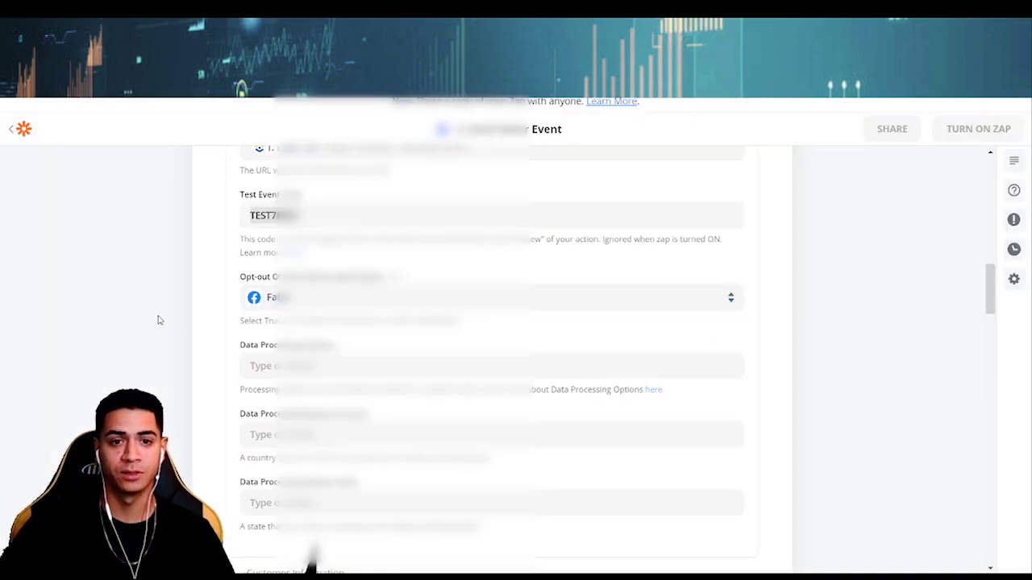
scroll(159, 320, "up", 1)
double_click(273, 282)
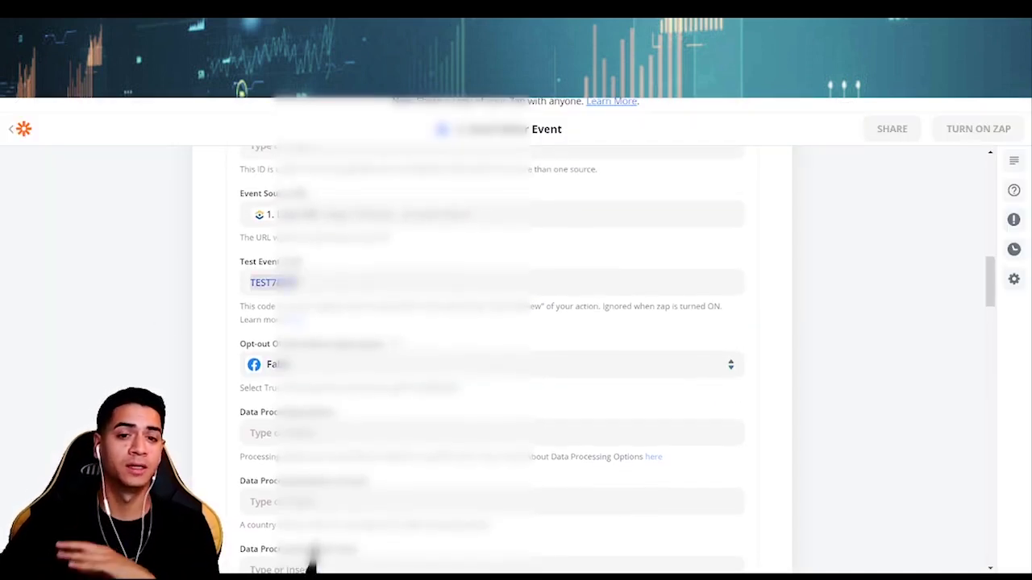
left_click(275, 316)
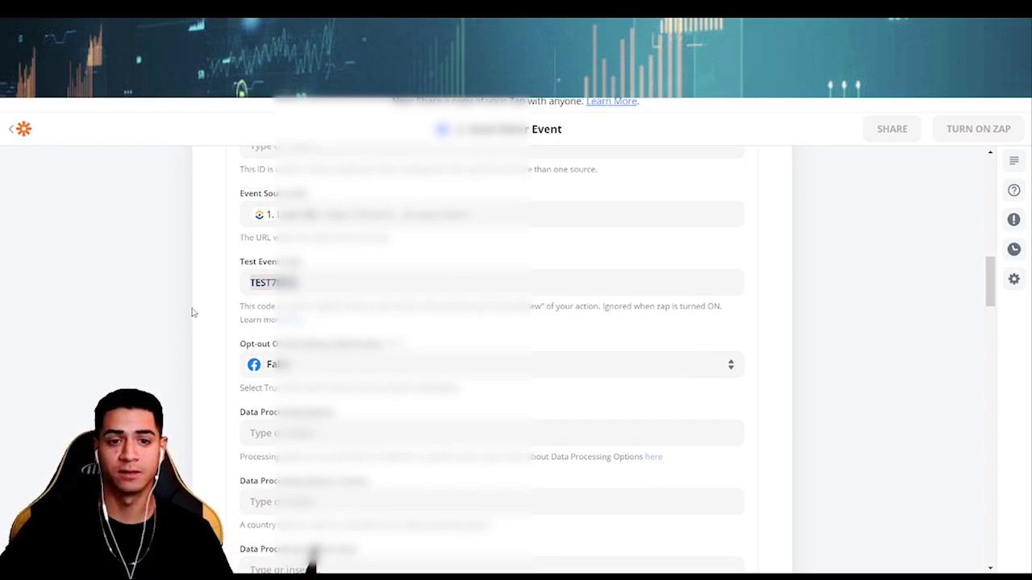
scroll(194, 312, "down", 1)
scroll(194, 312, "up", 1)
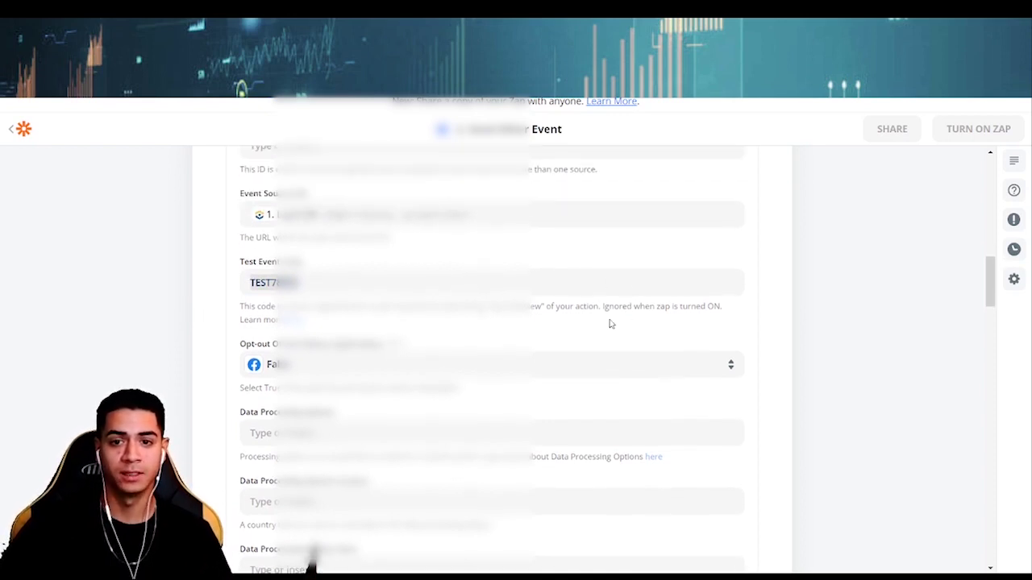
left_click_drag(618, 307, 724, 307)
left_click(127, 297)
Review the opt-out setting and the Data Processing Options fields, including those for country and state
scroll(129, 295, "down", 2)
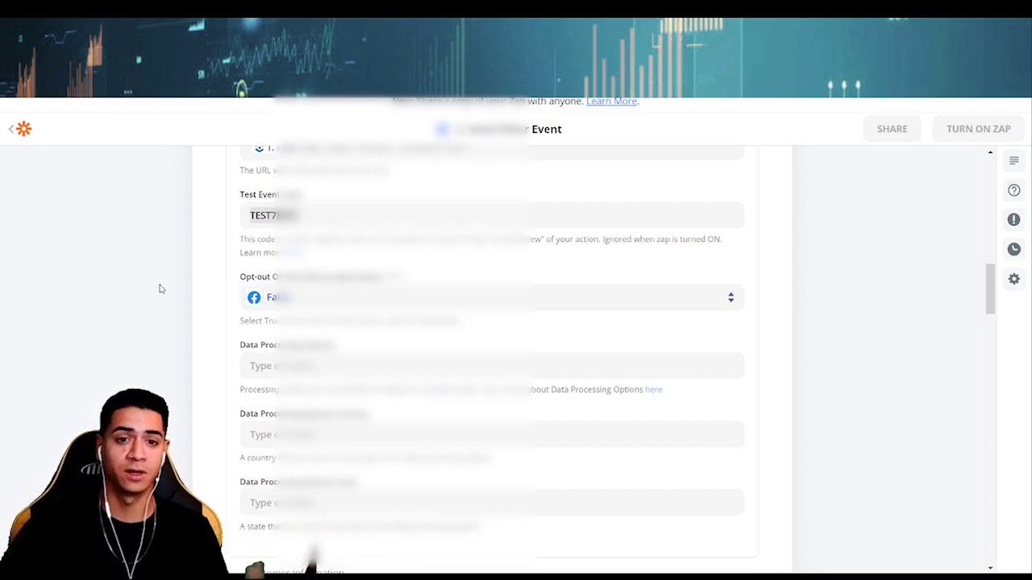
scroll(157, 304, "down", 1)
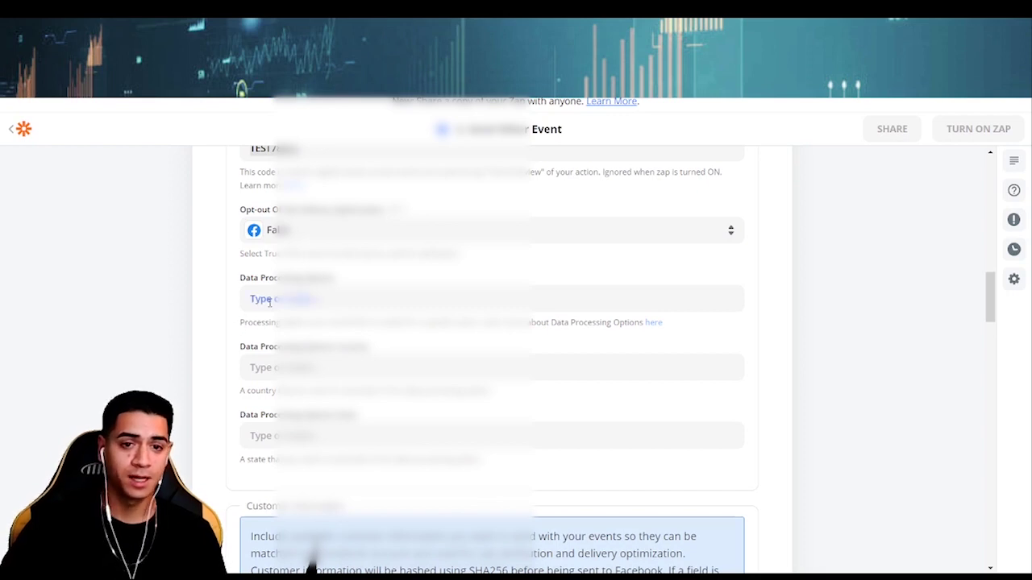
scroll(226, 299, "down", 1)
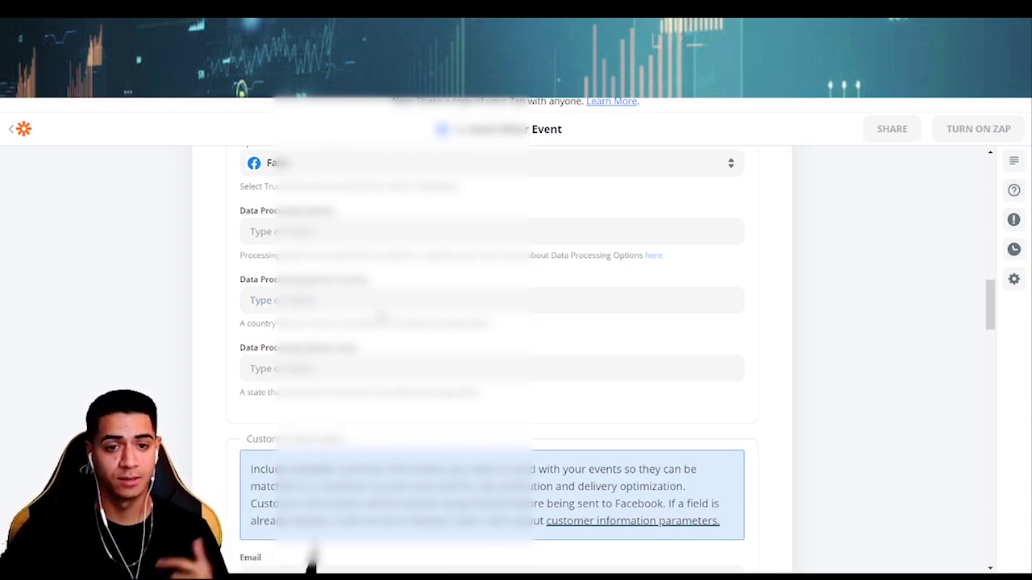
Review the Customer Information fields from Email and Phone Number through City, State Code, Country Code, Zip Code and Client IP Address
scroll(260, 285, "down", 2)
scroll(166, 293, "down", 2)
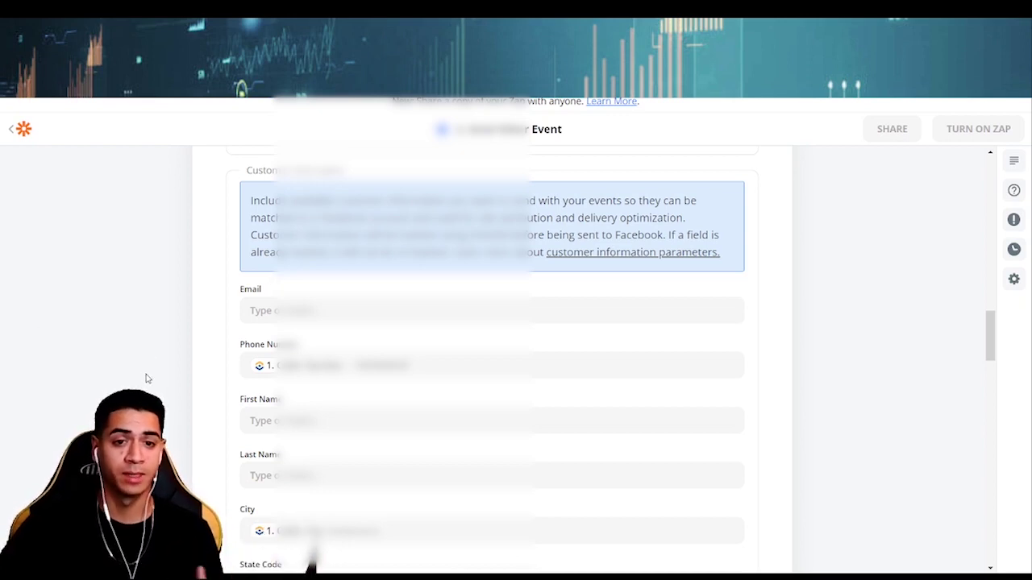
scroll(146, 378, "up", 1)
scroll(149, 378, "down", 3)
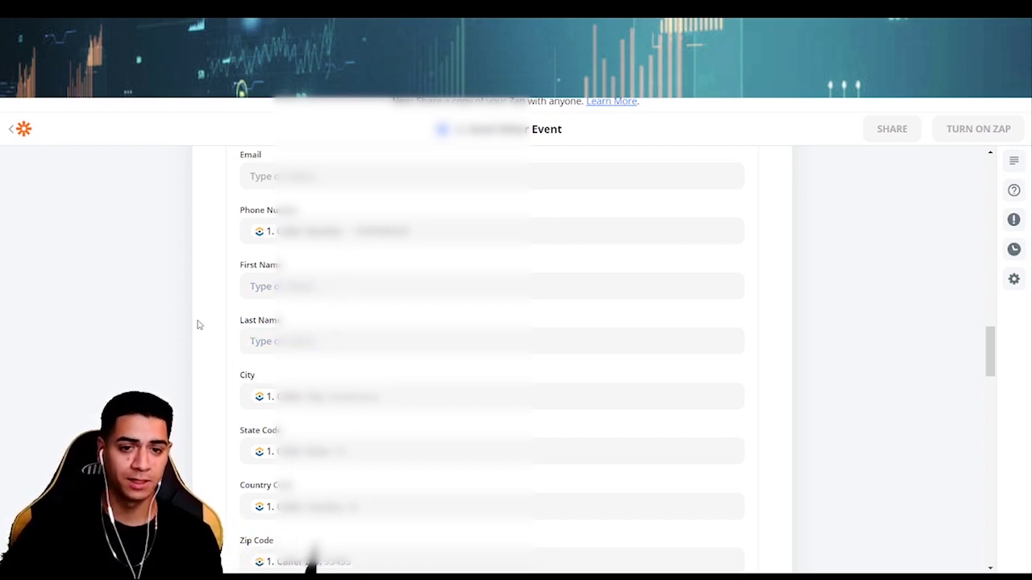
scroll(198, 325, "down", 3)
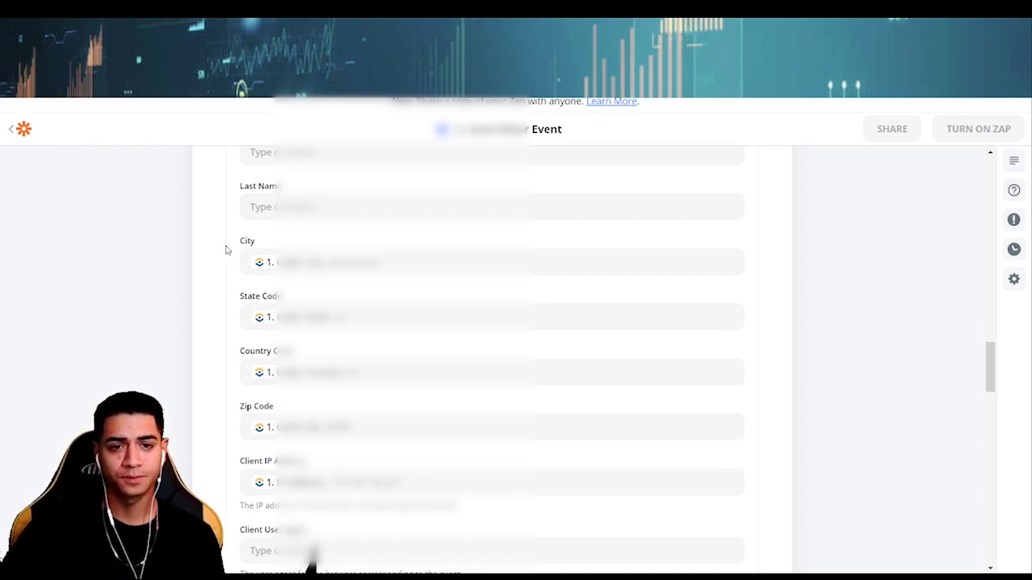
scroll(242, 254, "down", 2)
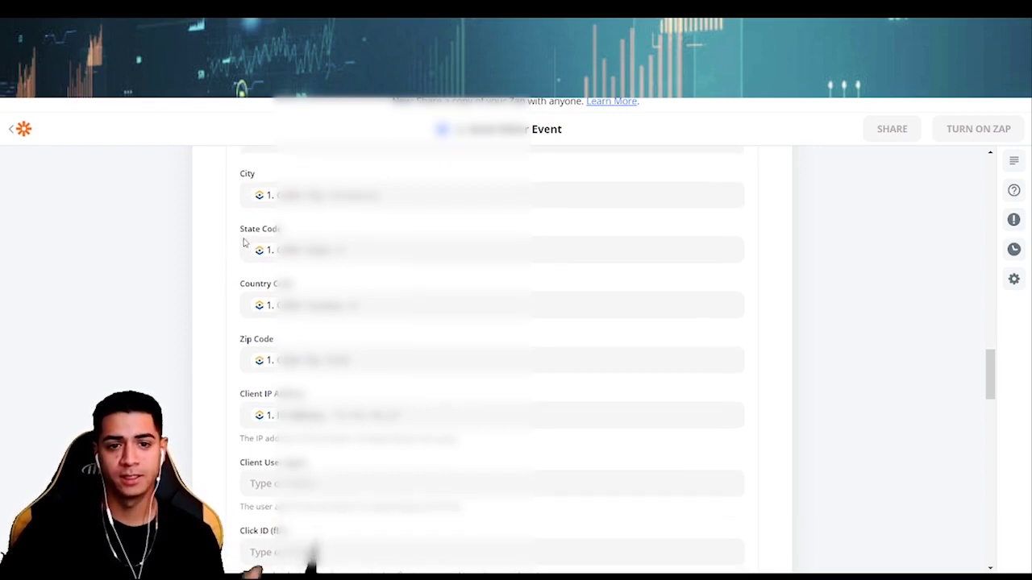
scroll(242, 305, "down", 2)
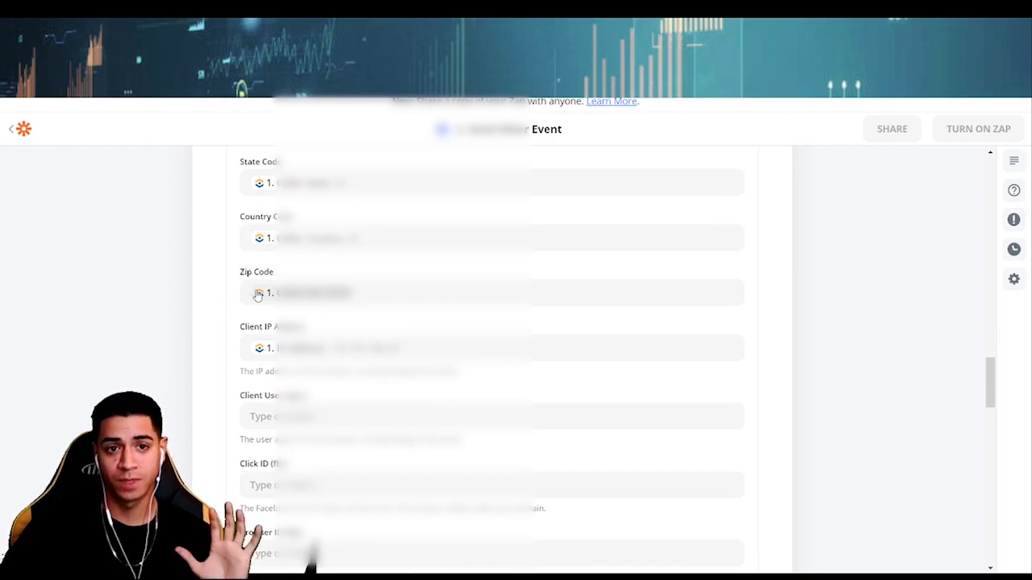
scroll(258, 292, "down", 2)
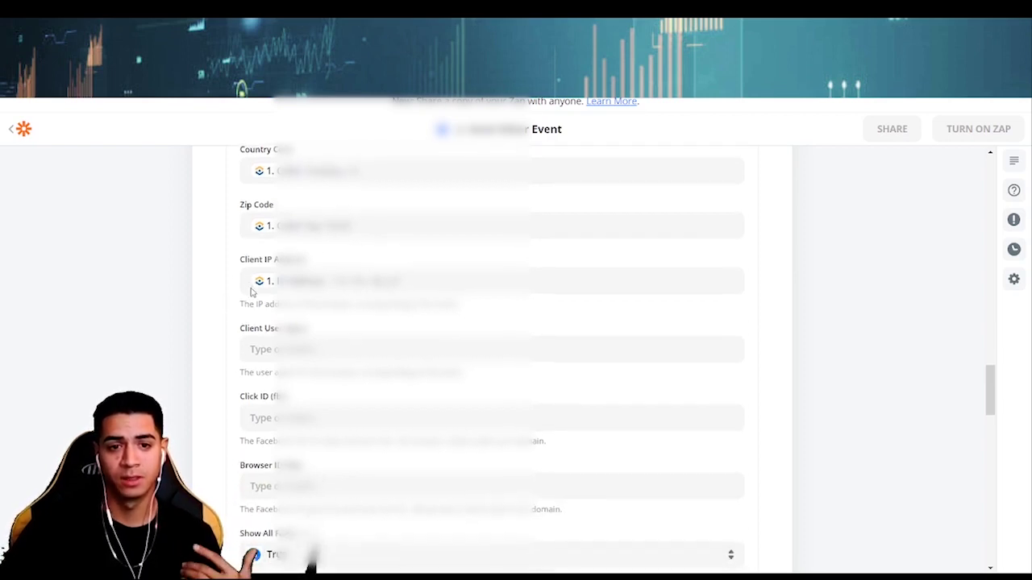
Examine the remaining customer fields, from Client User Agent, Click ID and Browser ID through Date of Birth, Gender, Lead ID and Subscription ID
scroll(254, 277, "down", 2)
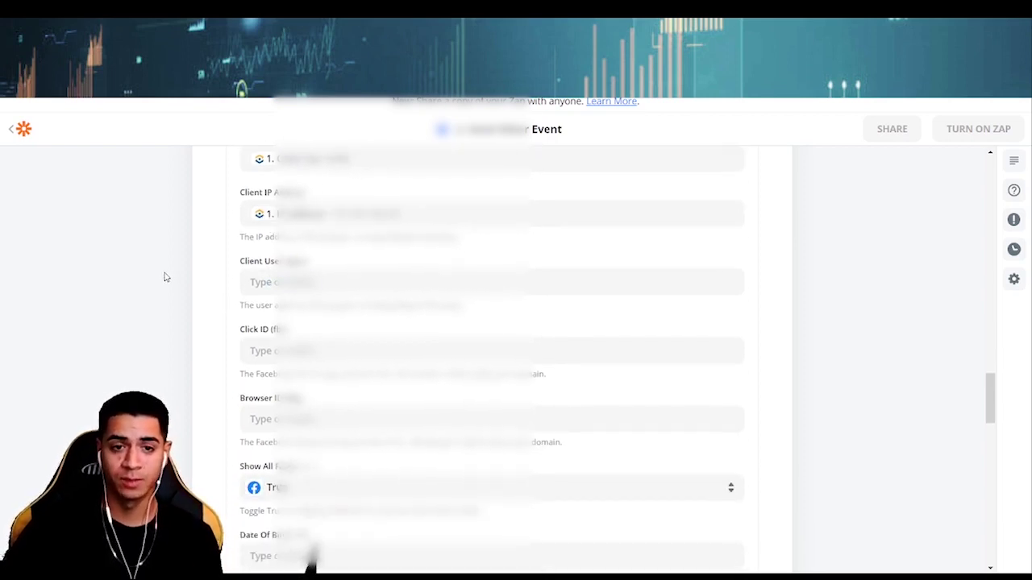
scroll(175, 269, "down", 2)
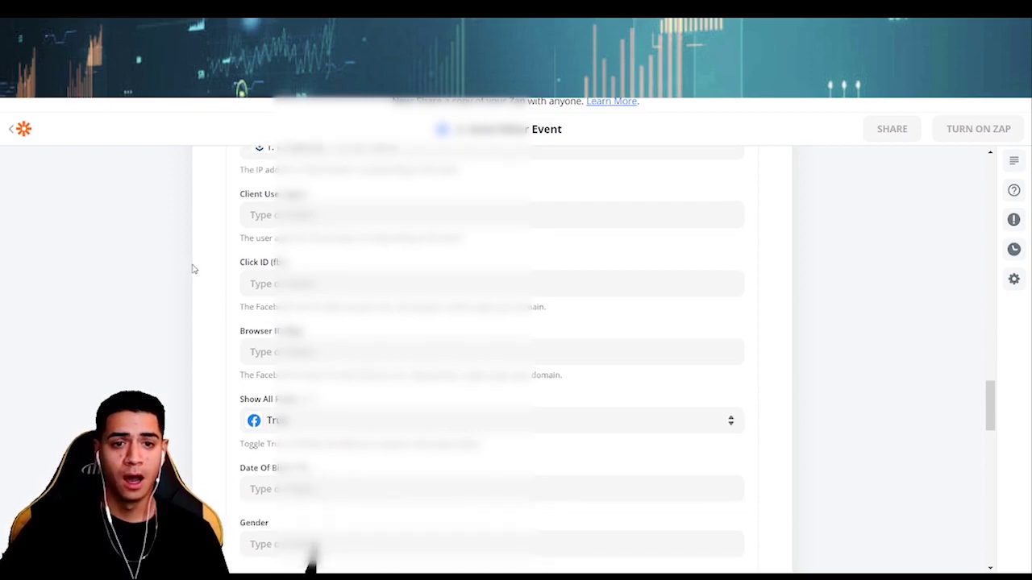
scroll(169, 302, "down", 3)
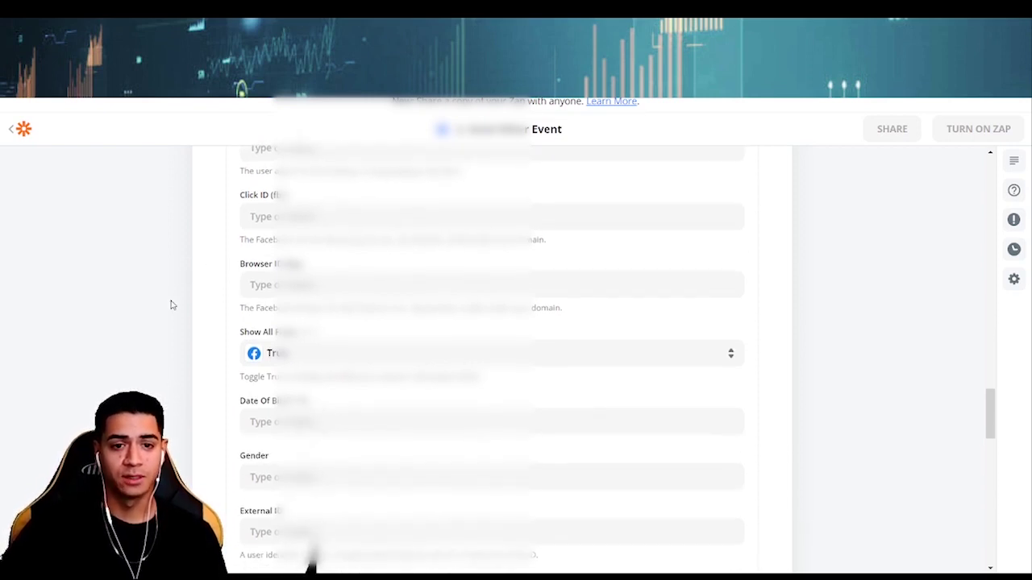
scroll(173, 306, "down", 1)
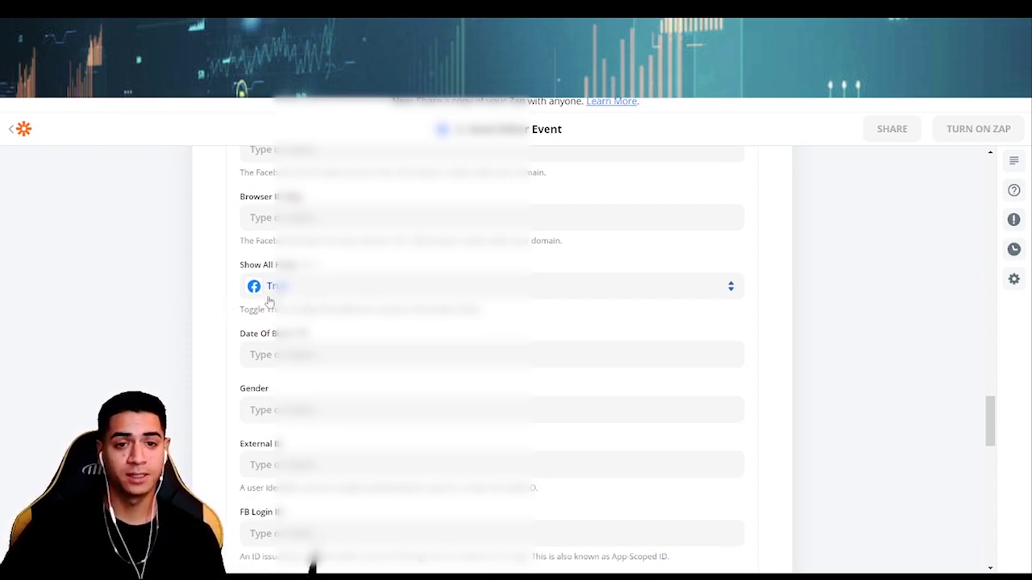
scroll(270, 303, "down", 2)
scroll(247, 325, "down", 8)
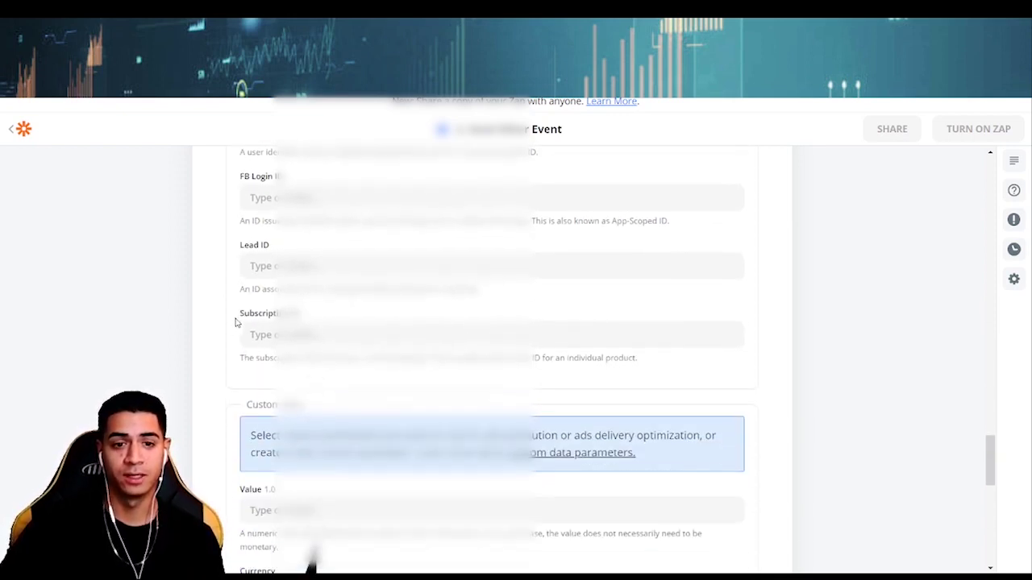
Review the custom data fields, including Value, Currency, Content ID, Content Name, Content Category and the additional data entries
scroll(208, 325, "down", 6)
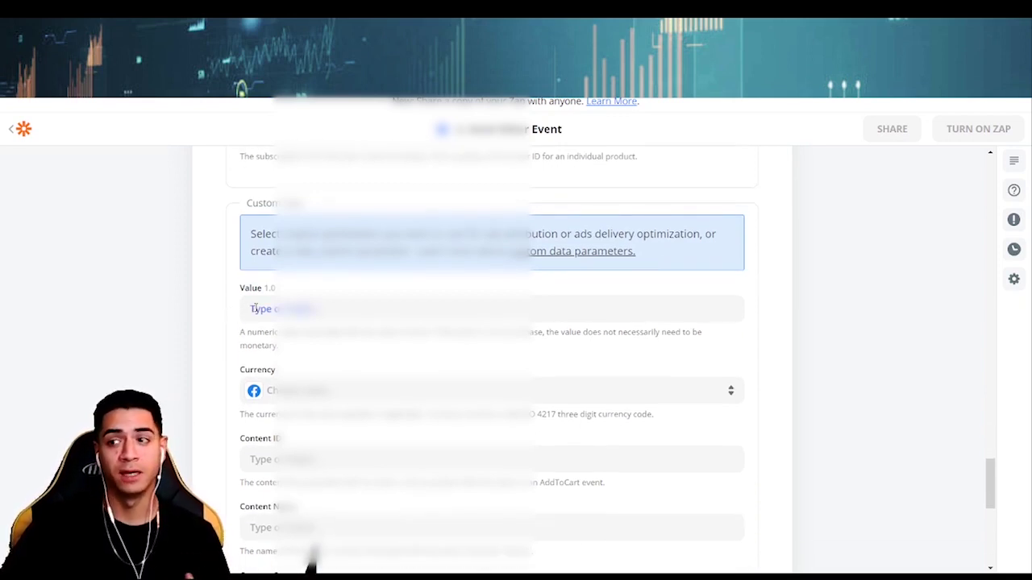
scroll(217, 313, "down", 2)
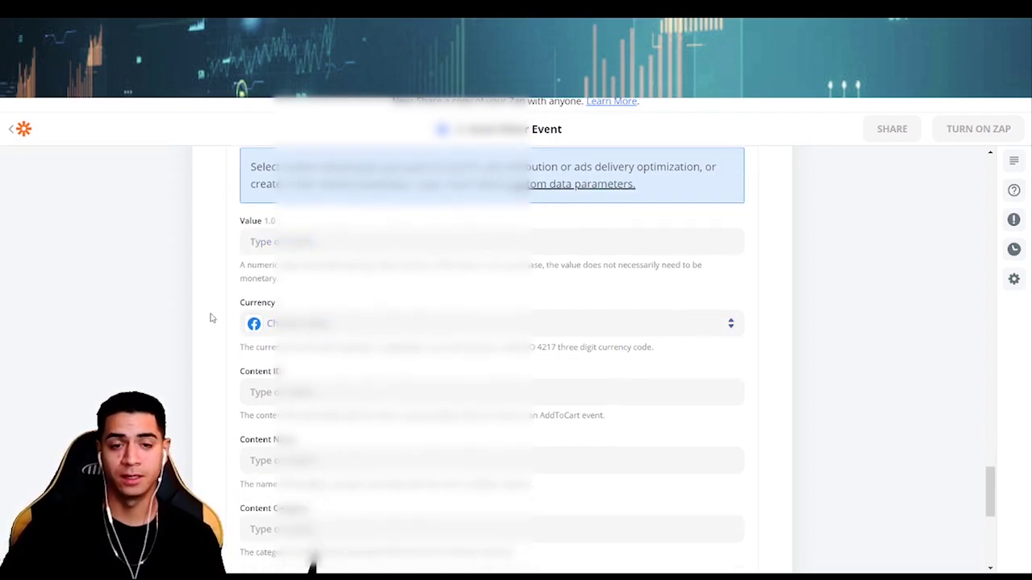
scroll(208, 316, "down", 5)
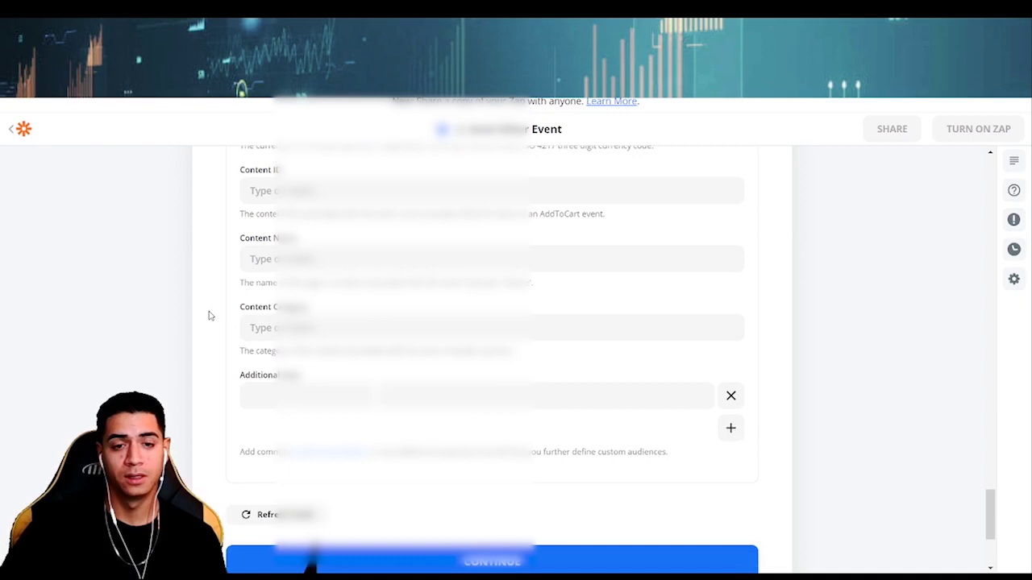
scroll(241, 313, "down", 5)
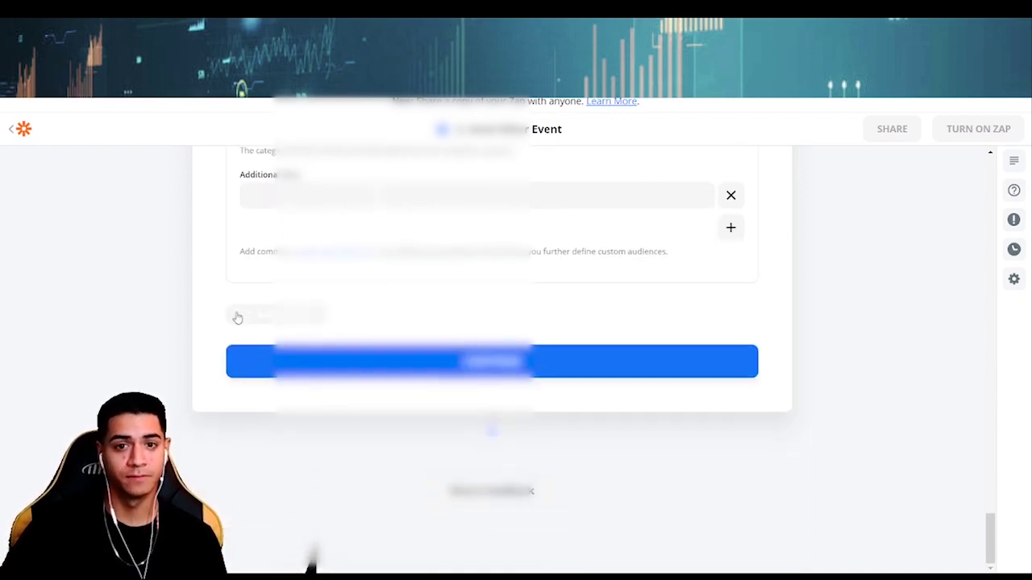
scroll(214, 334, "up", 10)
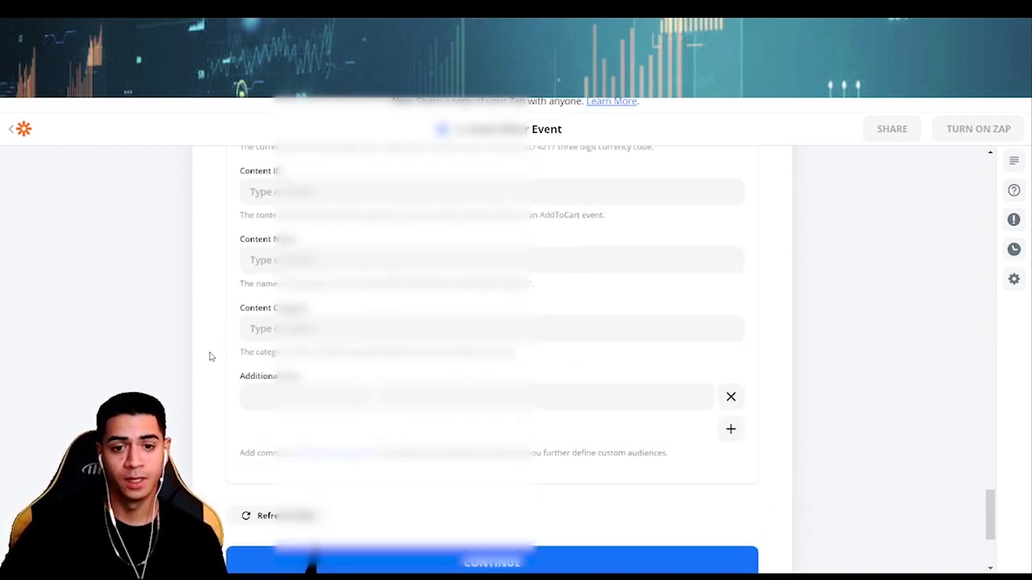
Recheck the Facebook action's setup from the source and Pixel fields through Event Name, Event Source URL, Test Event Code and Data Processing Options
scroll(213, 352, "up", 15)
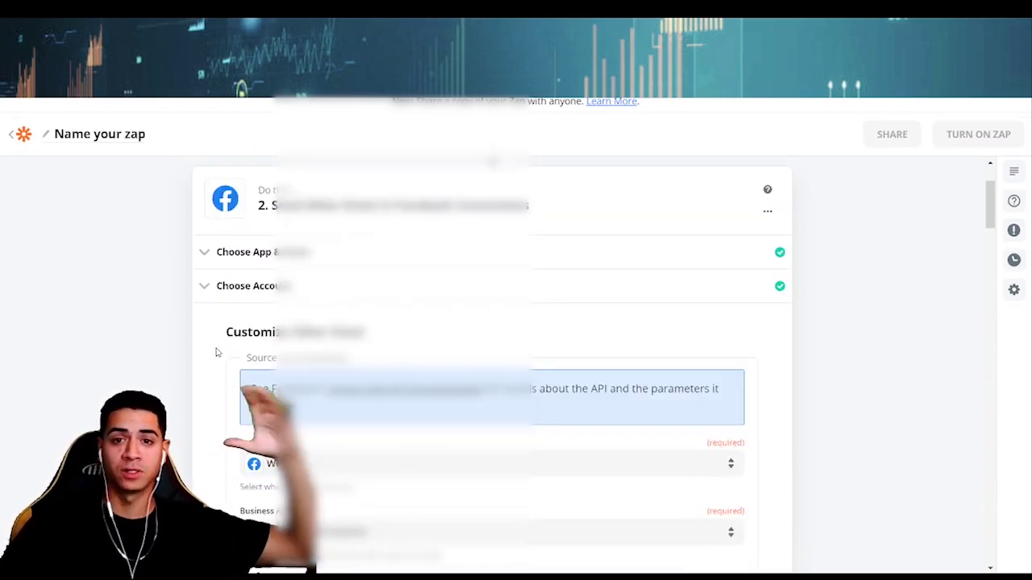
scroll(216, 351, "down", 3)
scroll(216, 352, "down", 6)
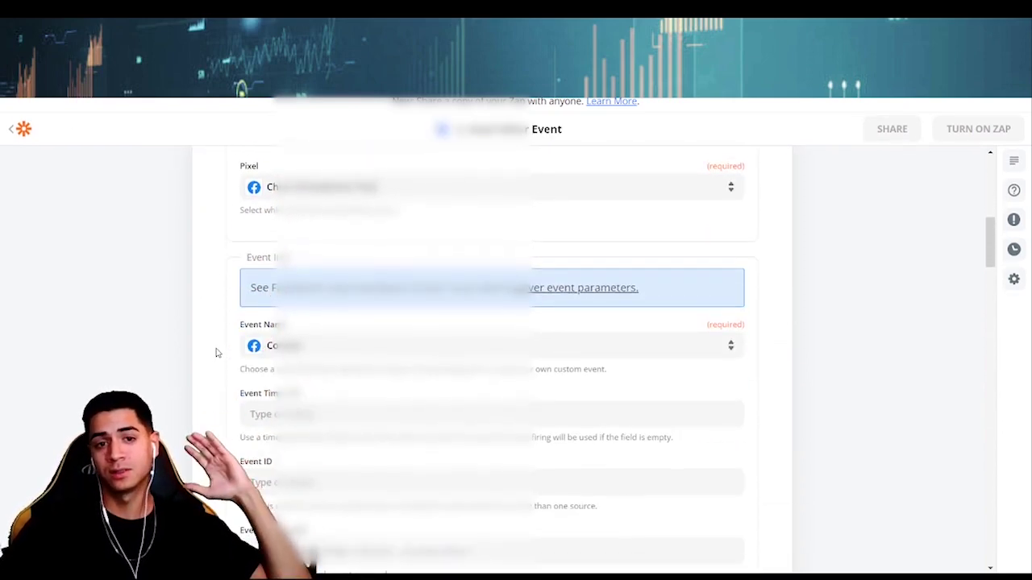
scroll(208, 356, "down", 2)
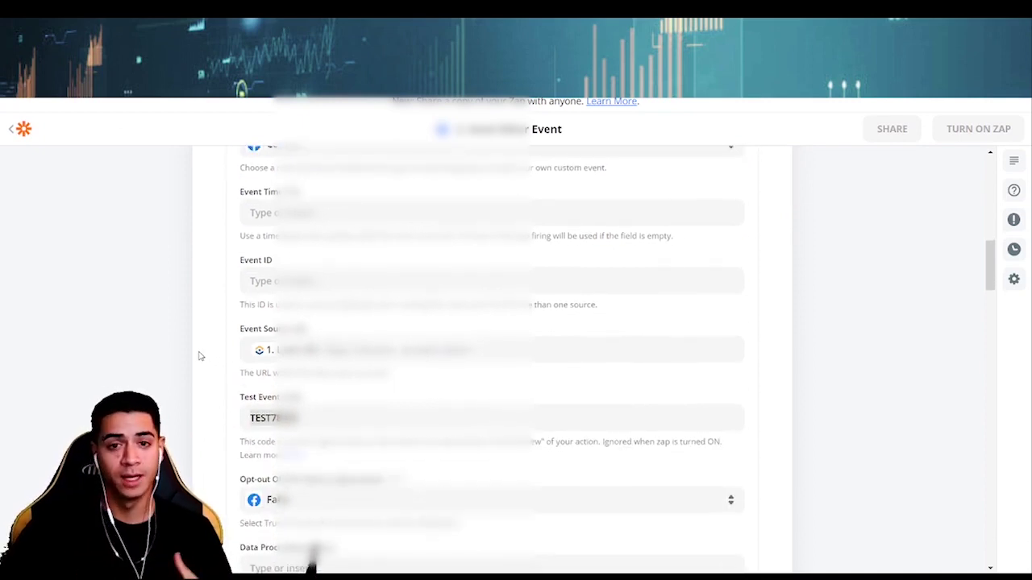
scroll(177, 350, "down", 5)
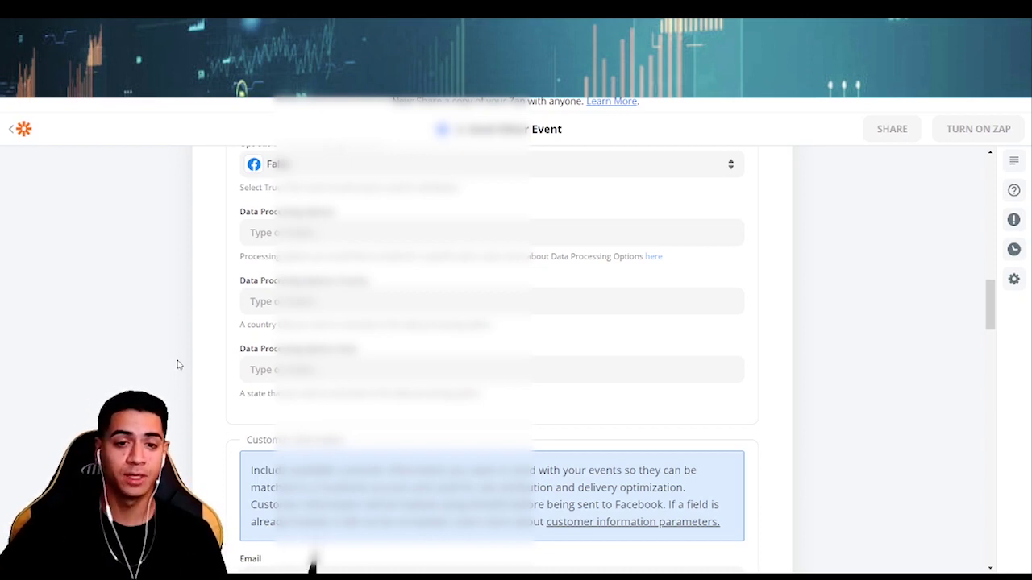
Go back over the optional custom data fields, from Value and Currency to Content Name and Content Category
scroll(177, 355, "down", 2)
scroll(158, 385, "down", 15)
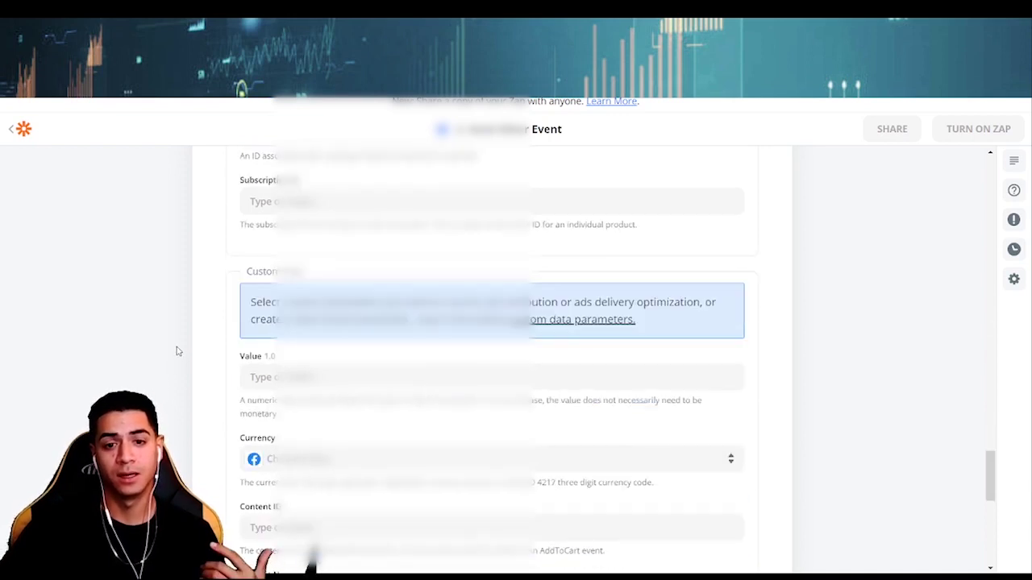
scroll(175, 351, "down", 4)
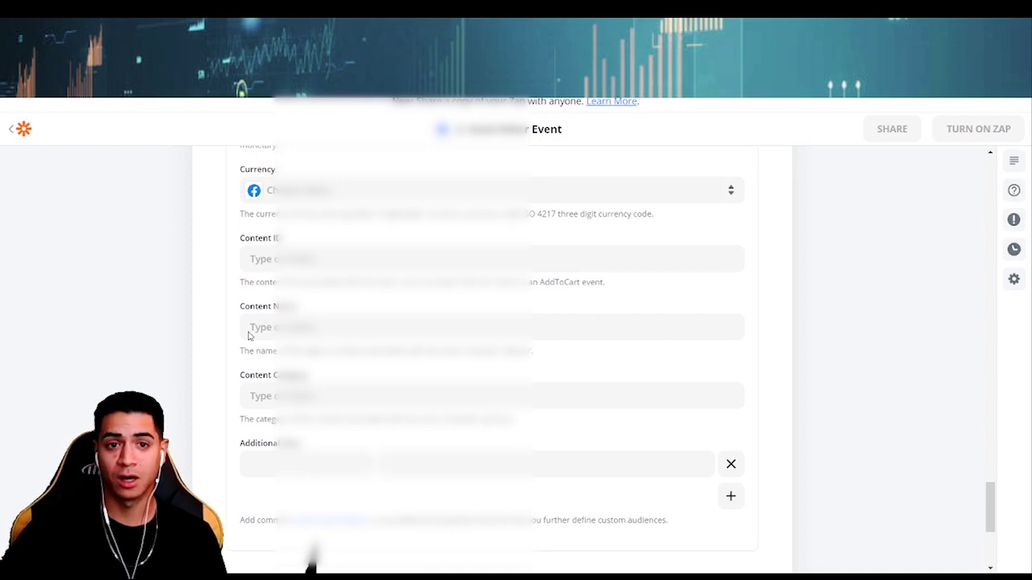
left_click(254, 390)
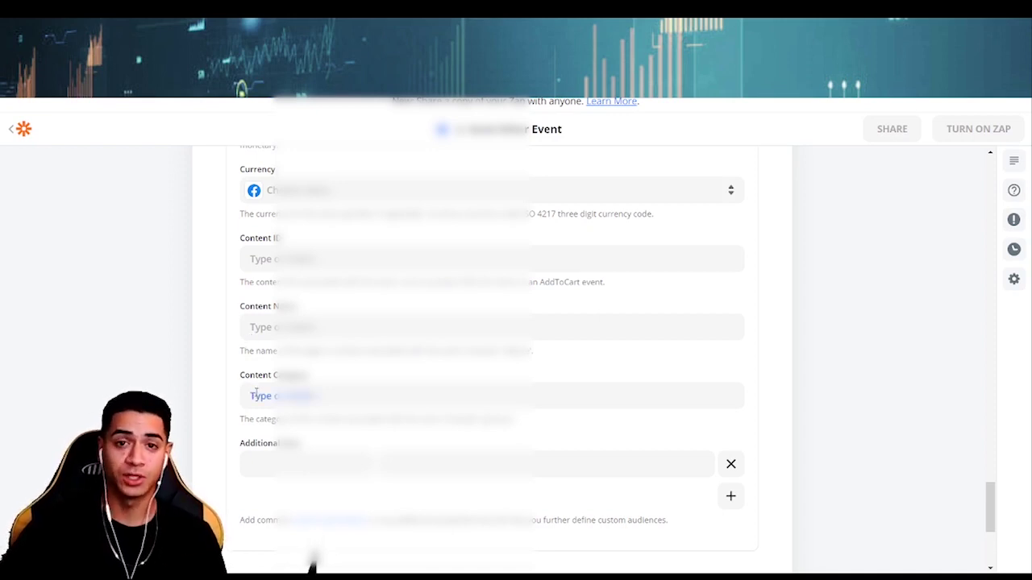